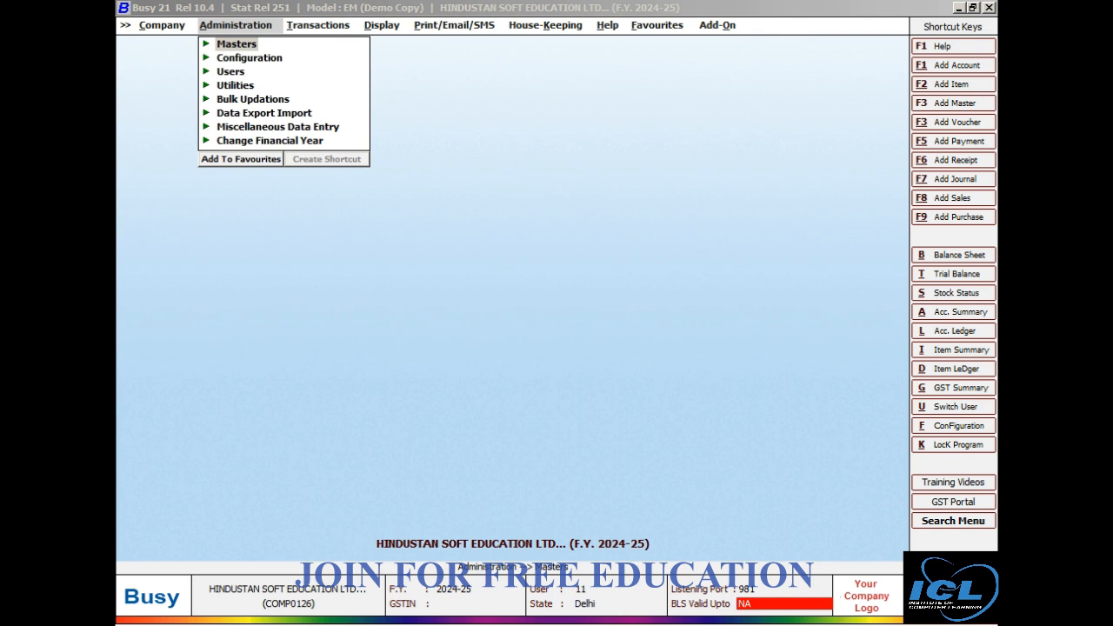
Enable the Budgets option in the Accounts section of Features / Options and save the configuration.
key(Down)
key(Return)
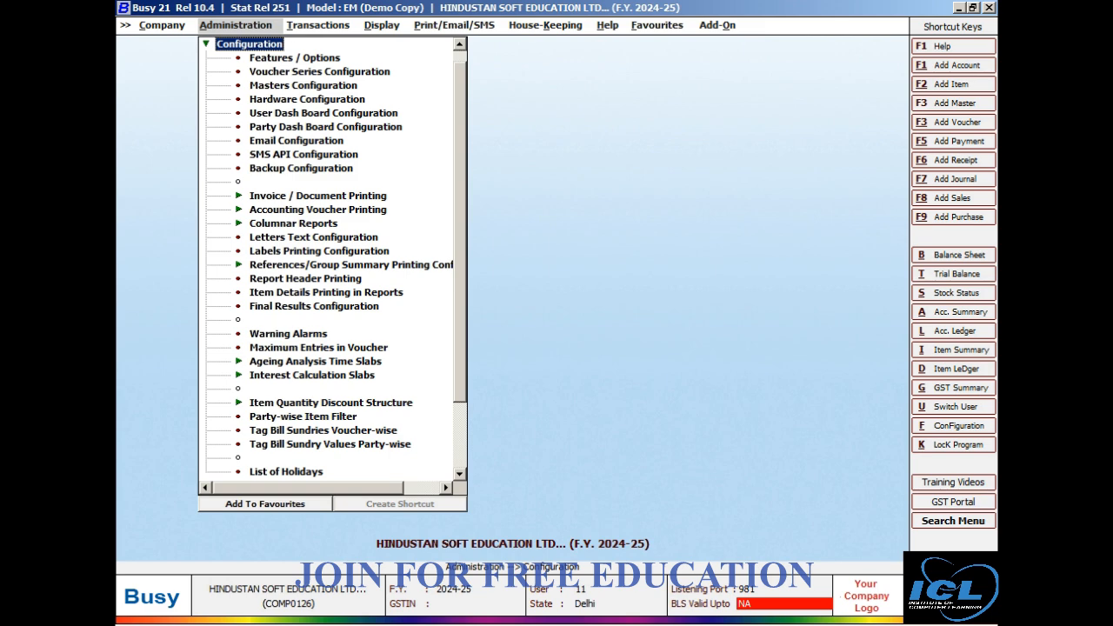
key(Down)
key(Return)
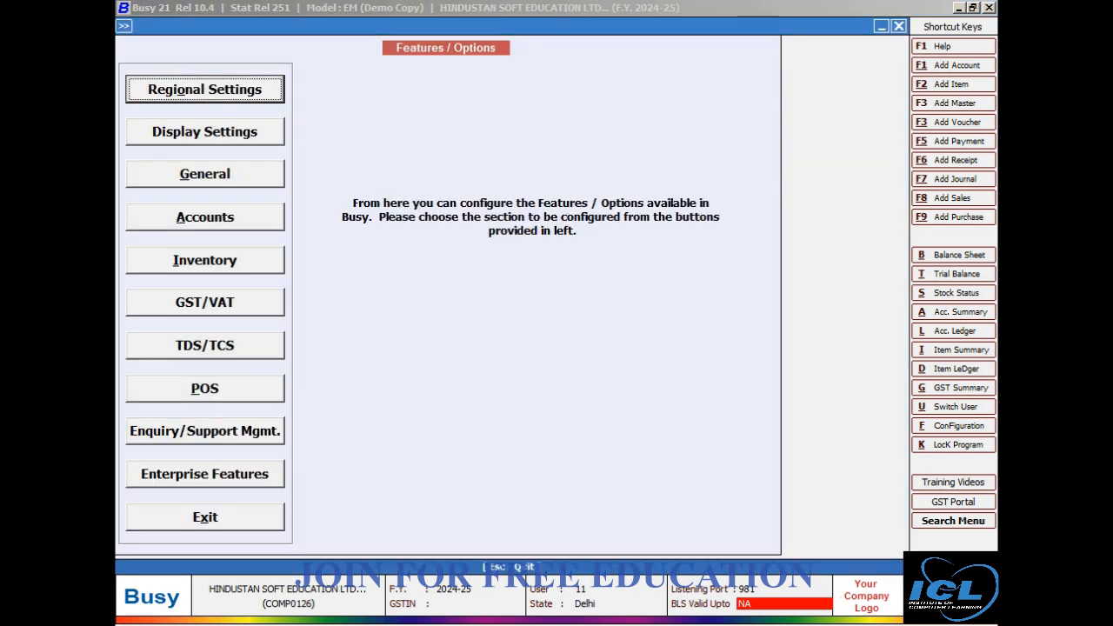
key(Down)
key(Down)
key(Down)
key(Return)
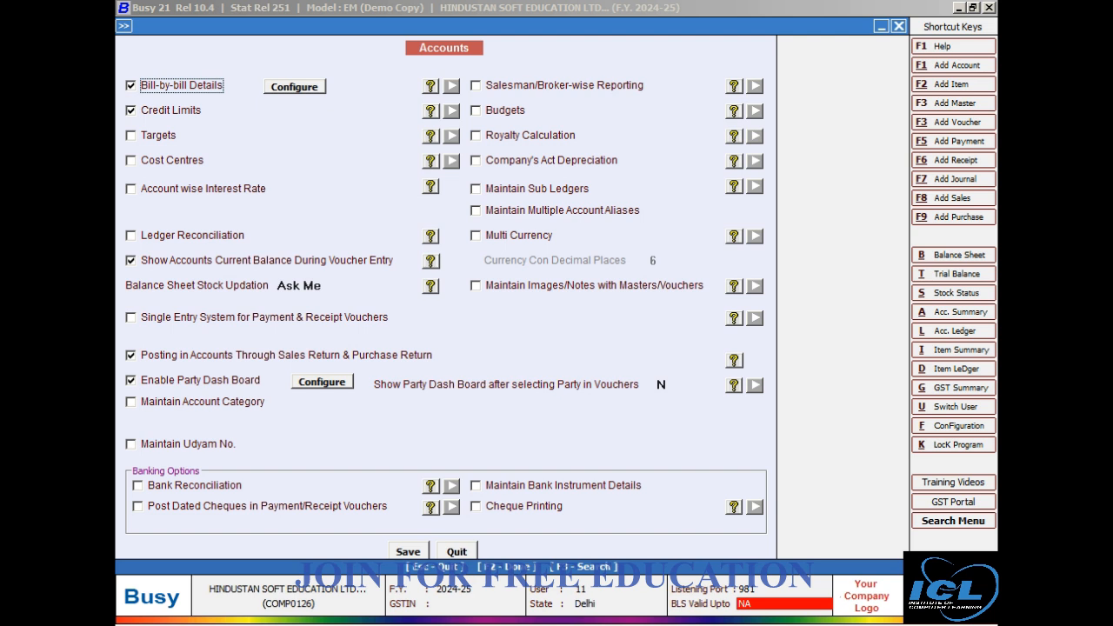
click(477, 110)
key(F2)
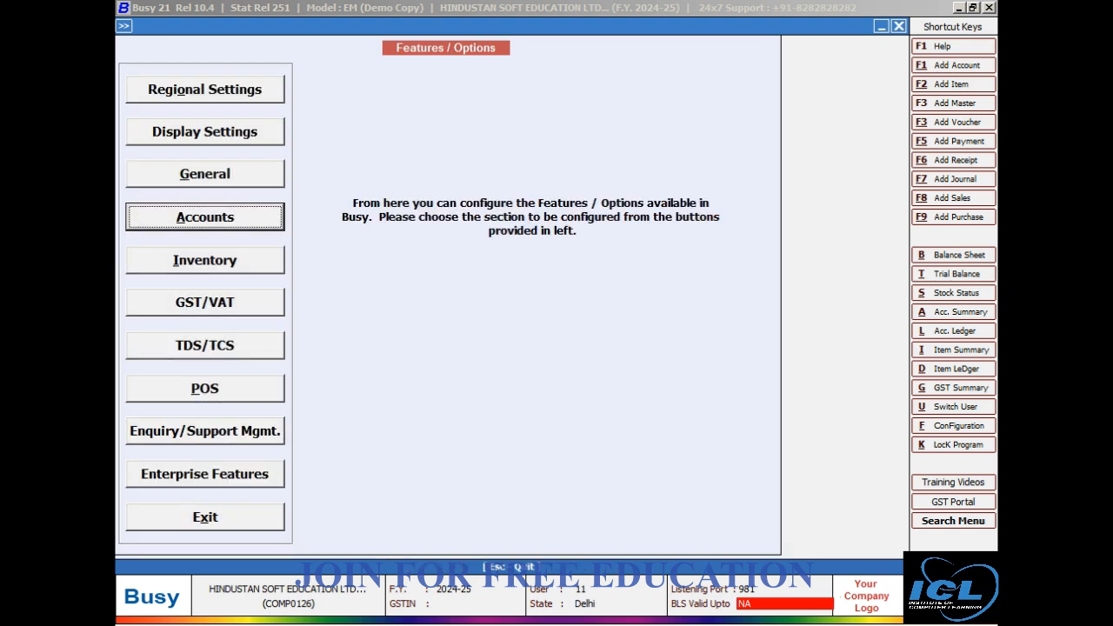
key(Escape)
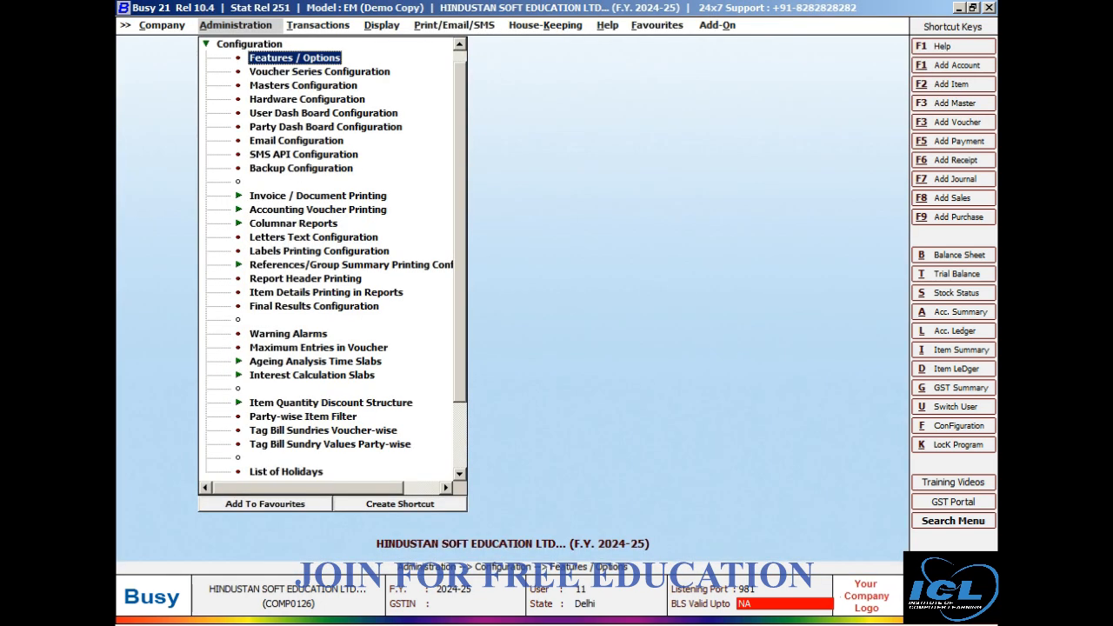
key(Escape)
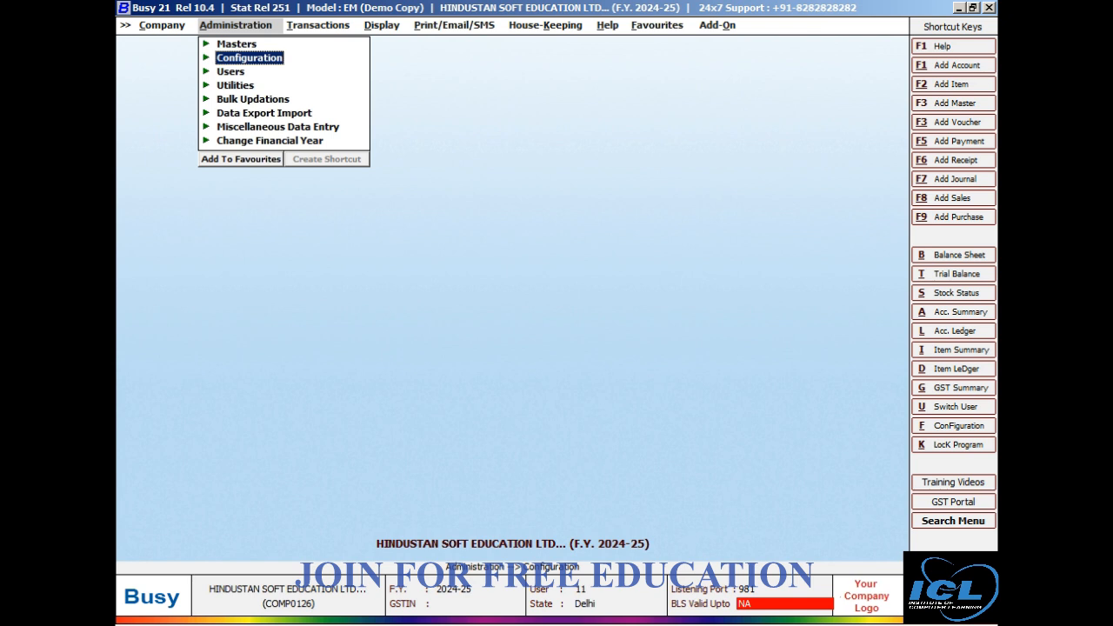
Open a blank account master for adding a new account.
key(Up)
key(Return)
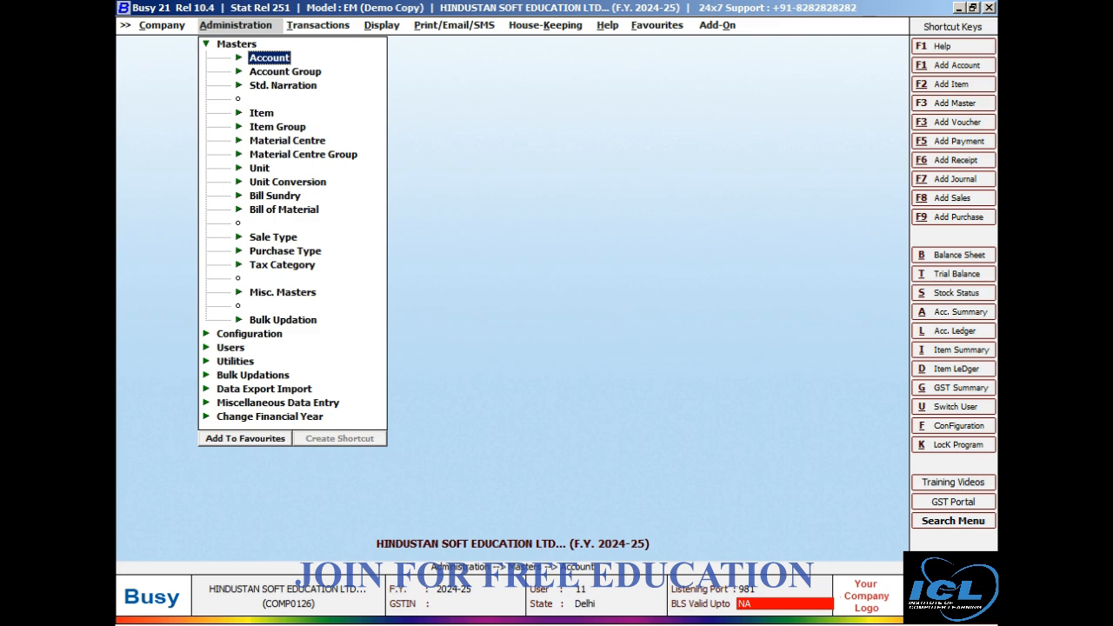
key(Return)
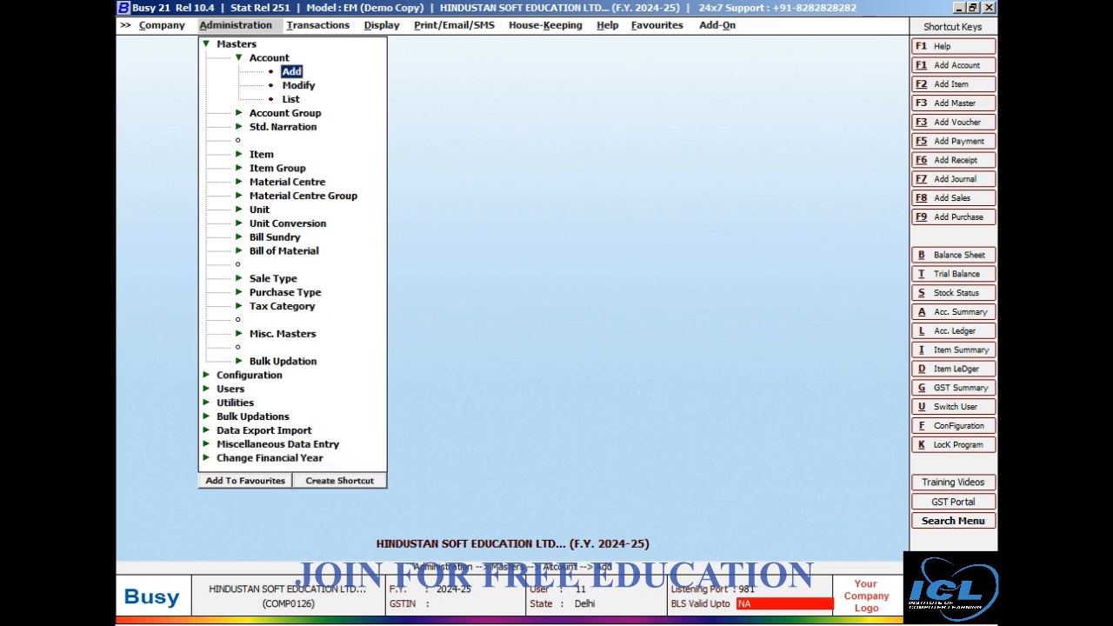
key(Return)
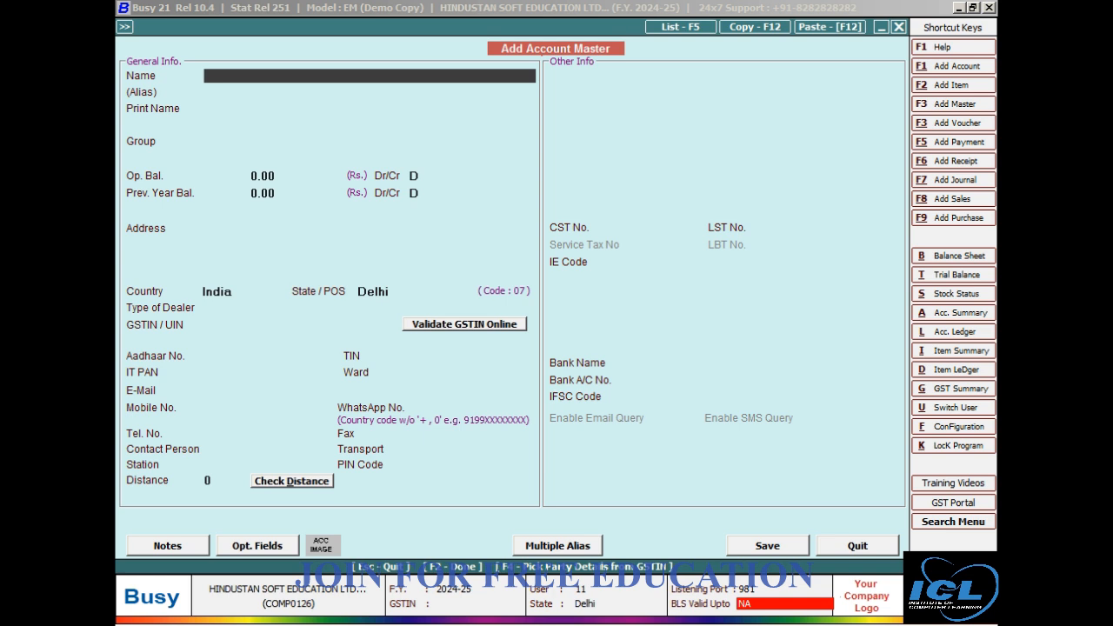
Try to name the new account Salary.
text(salary)
key(Return)
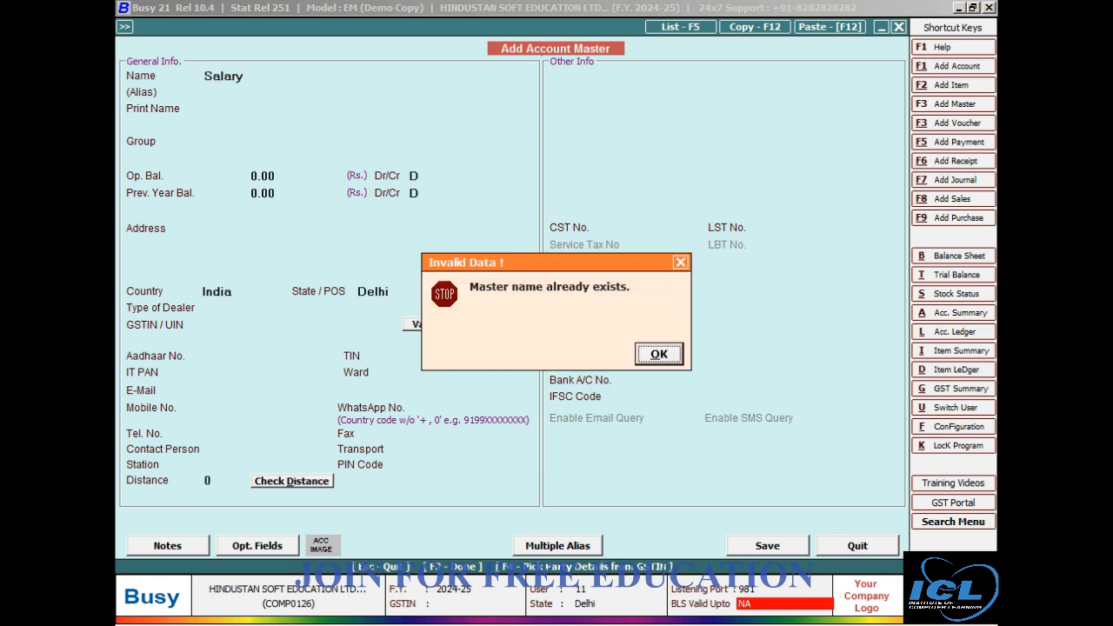
key(Return)
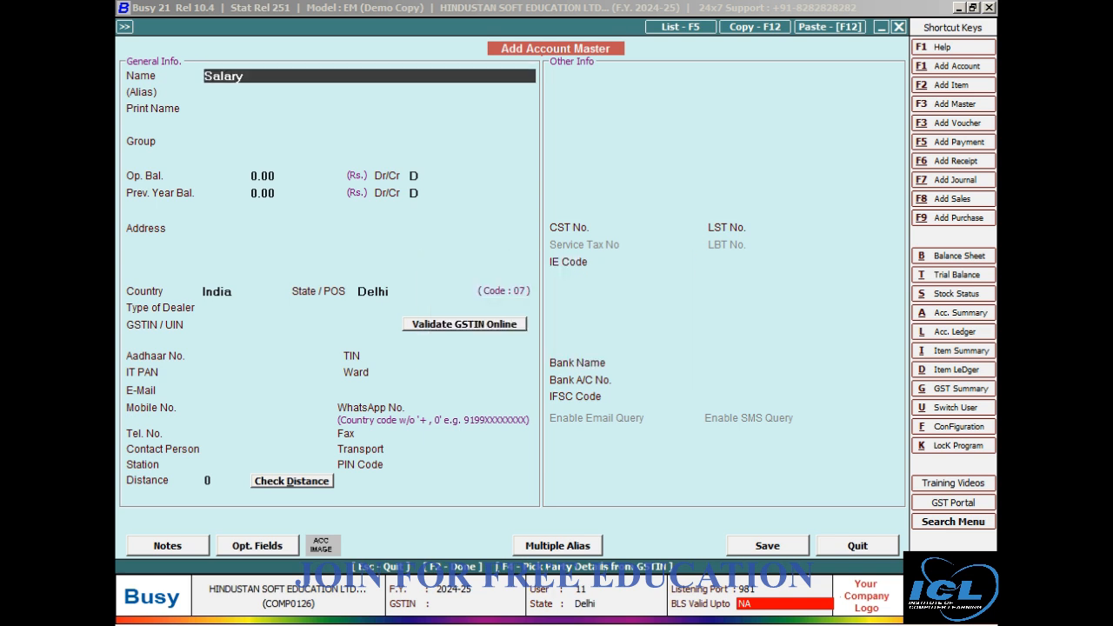
Name the new account Stationary and place it in the Expenses (Indirect/Admn.) group.
key(Return)
key(Return)
text(stationary)
key(Return)
key(Return)
key(Return)
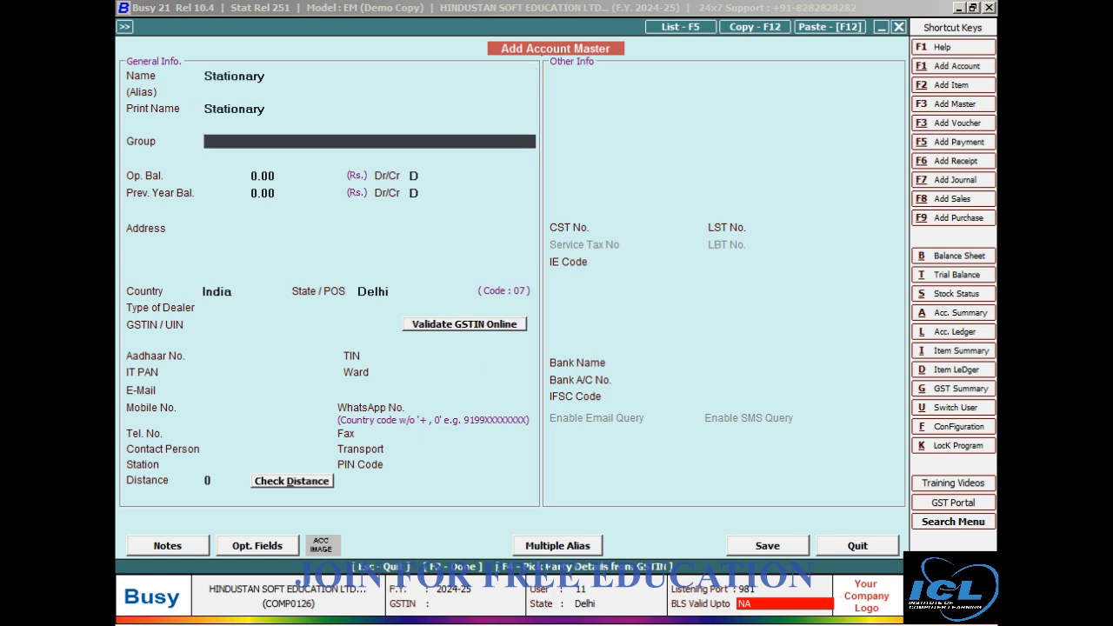
text(e)
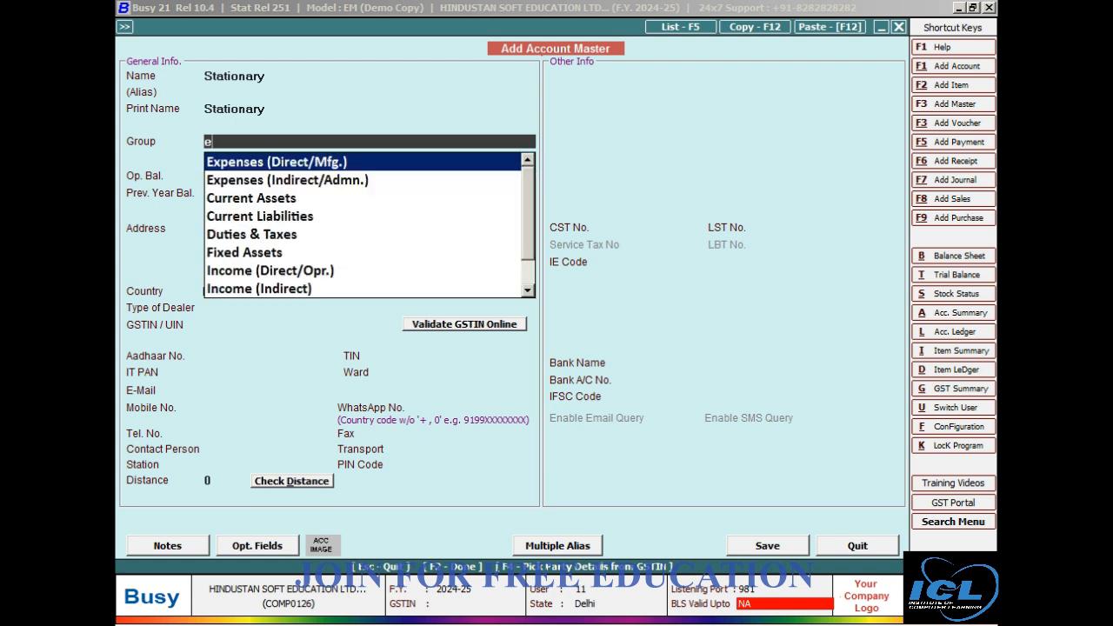
key(Down)
key(Return)
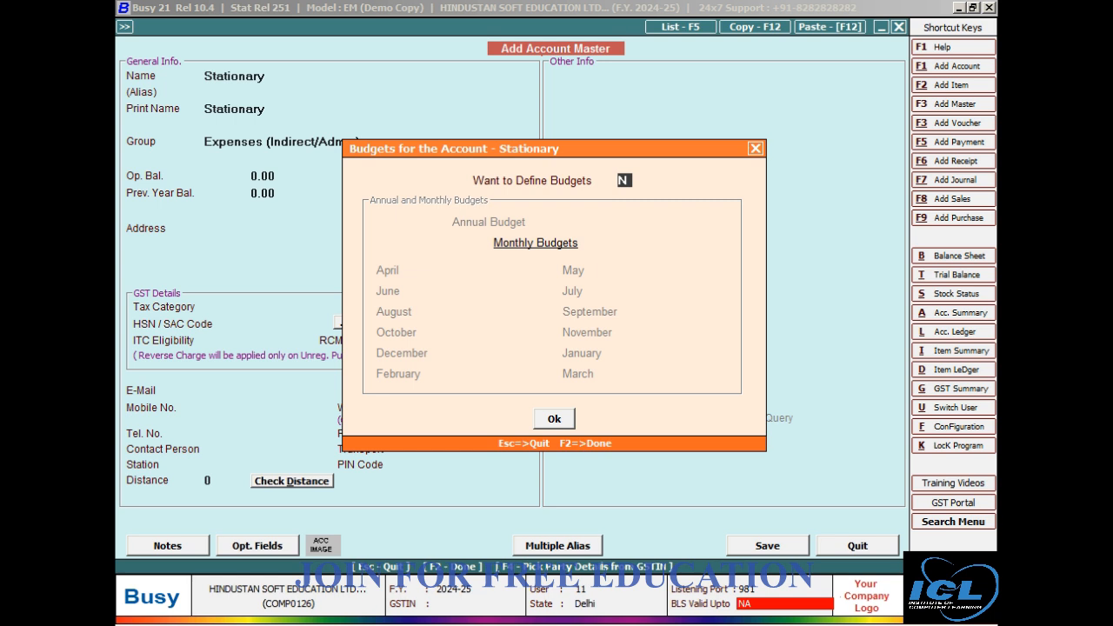
Enable budgets for the Stationary account and set its annual budget to 1,00,000.
key(y)
key(Return)
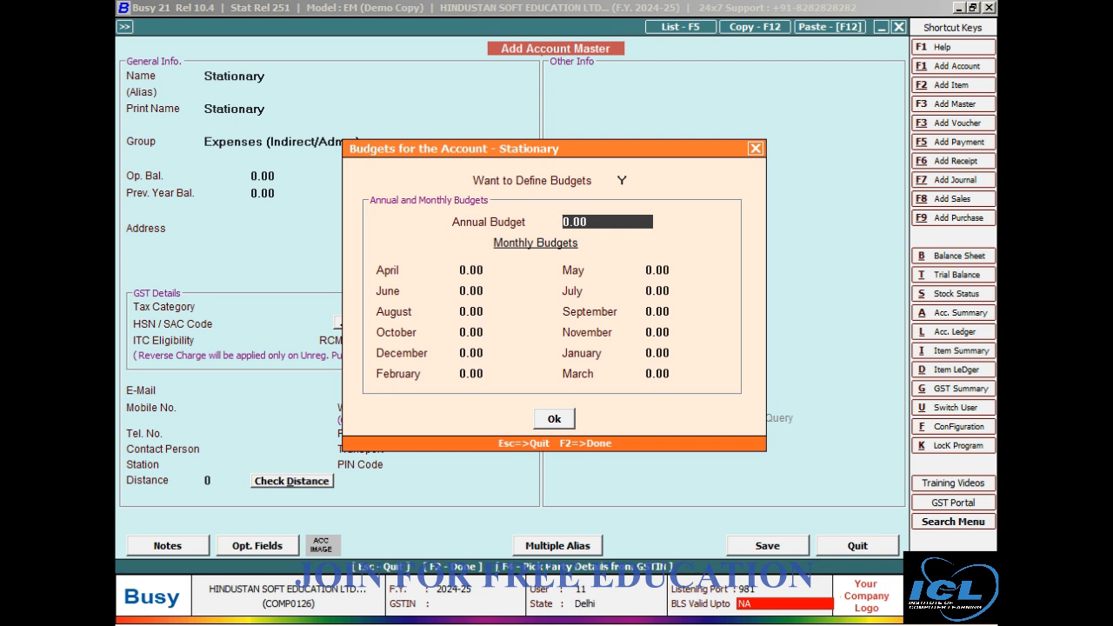
text(100000)
key(Return)
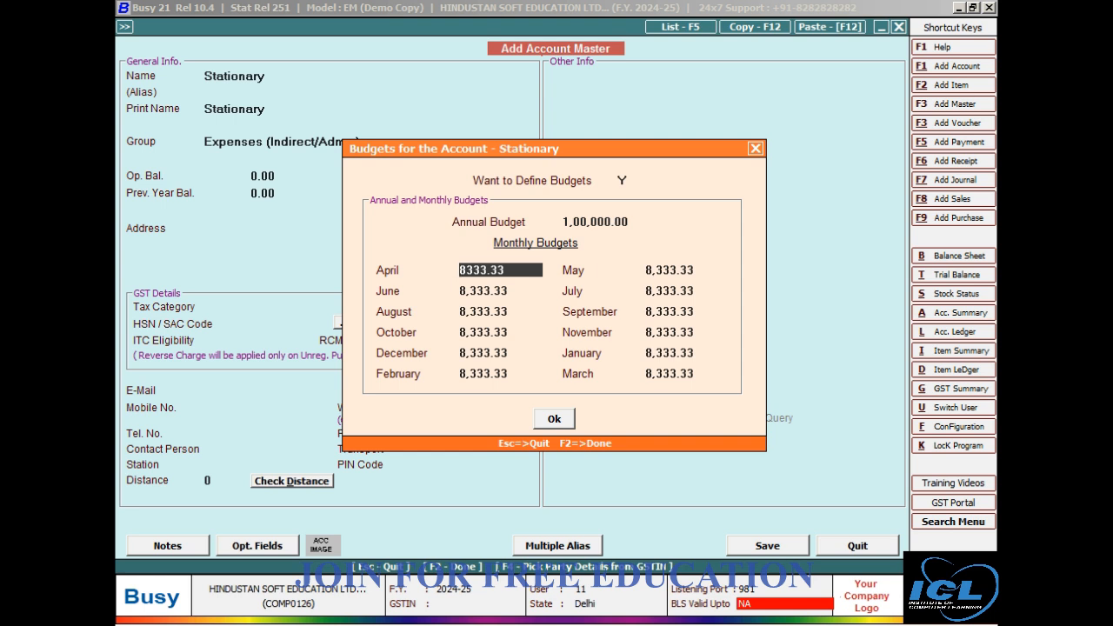
Set the June budget of the Stationary account to 10,000, leaving the April, May and July amounts as they are.
key(Return)
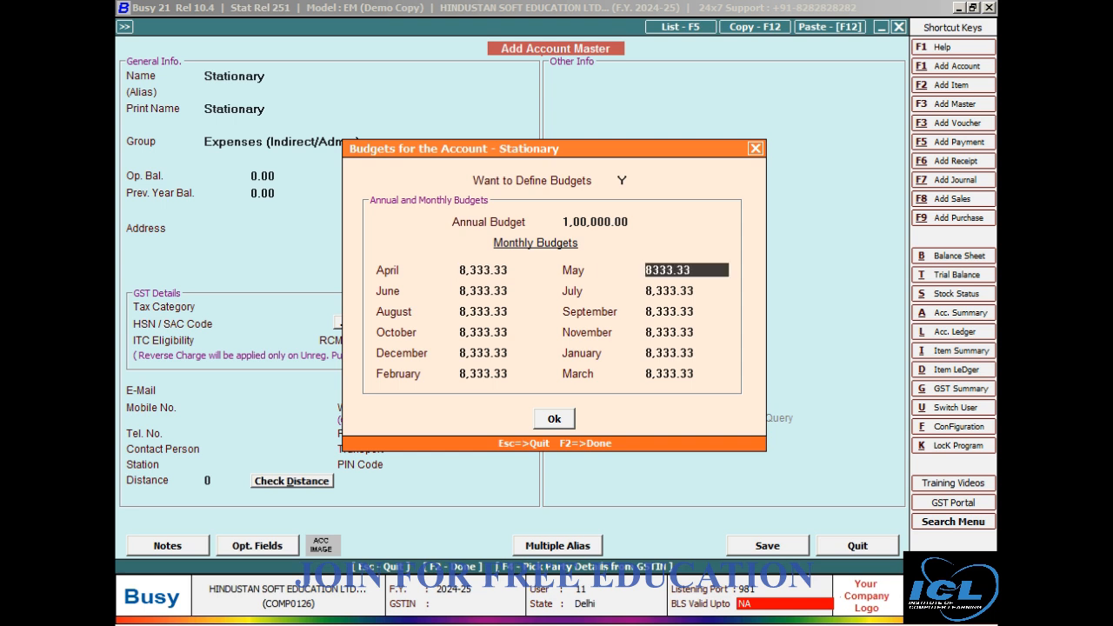
key(Return)
text(10000)
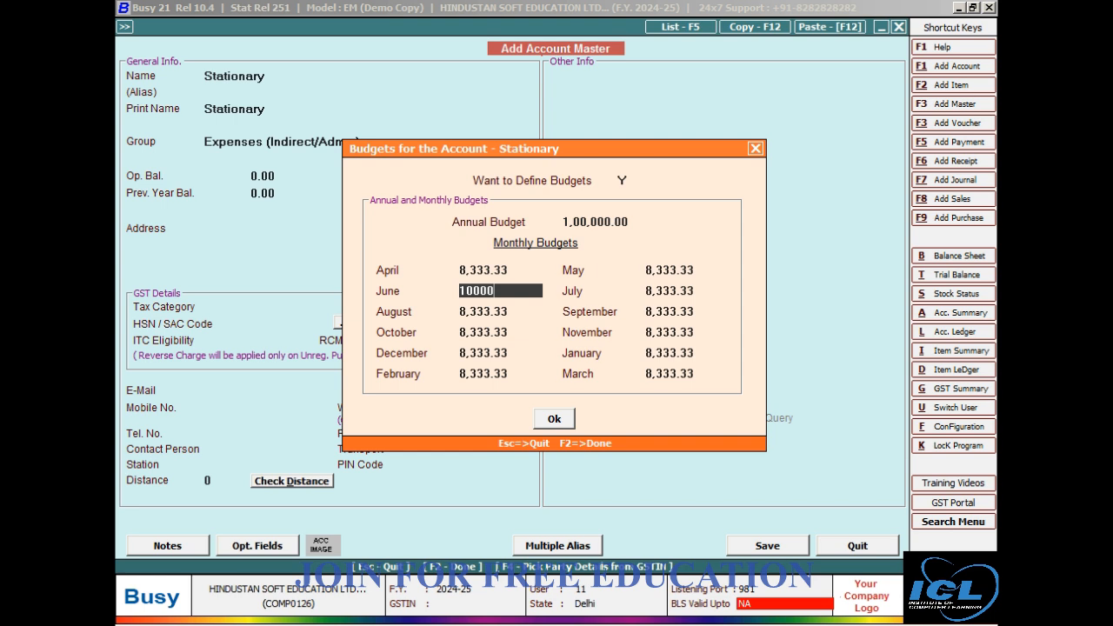
key(Return)
key(Return)
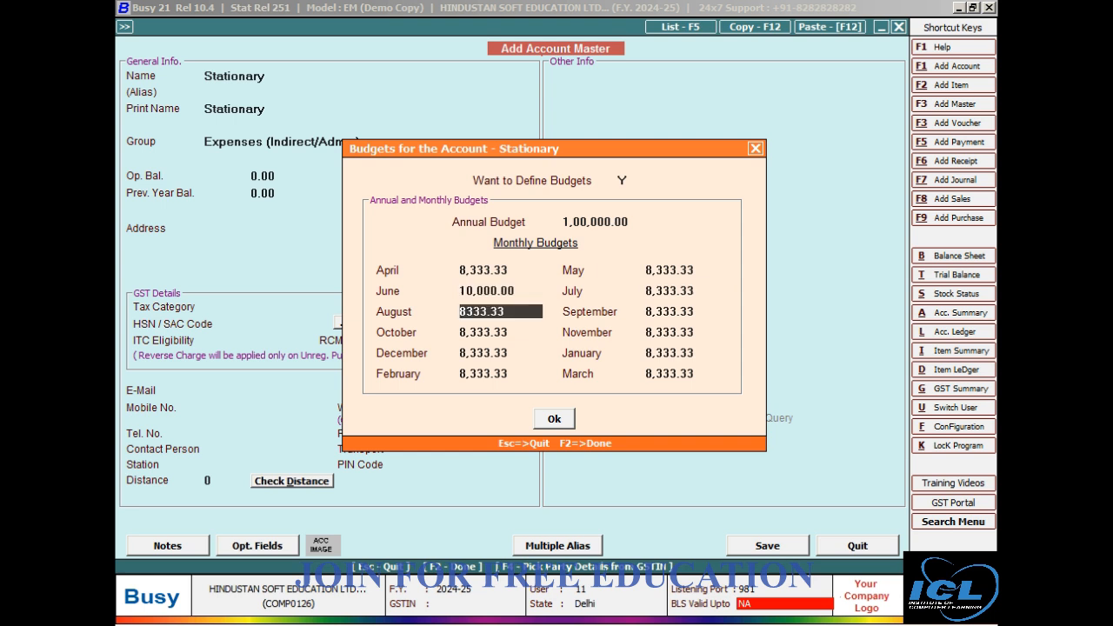
Reopen the Stationary account's budgets, set the annual budget to 50,000 and save the account.
click(755, 149)
key(Up)
key(Return)
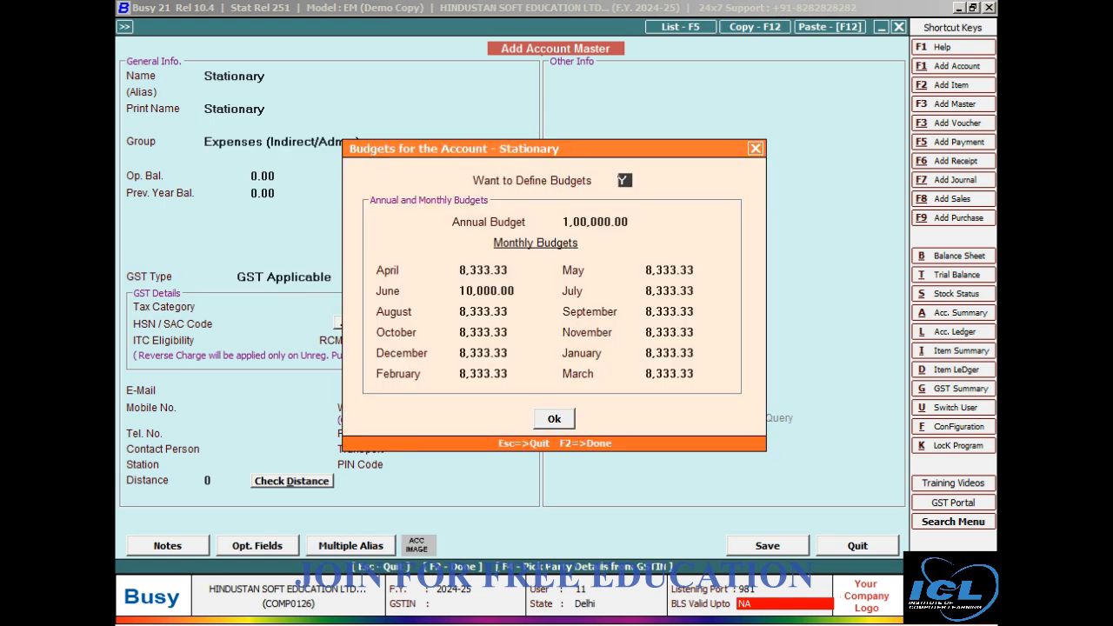
key(Return)
text(50000)
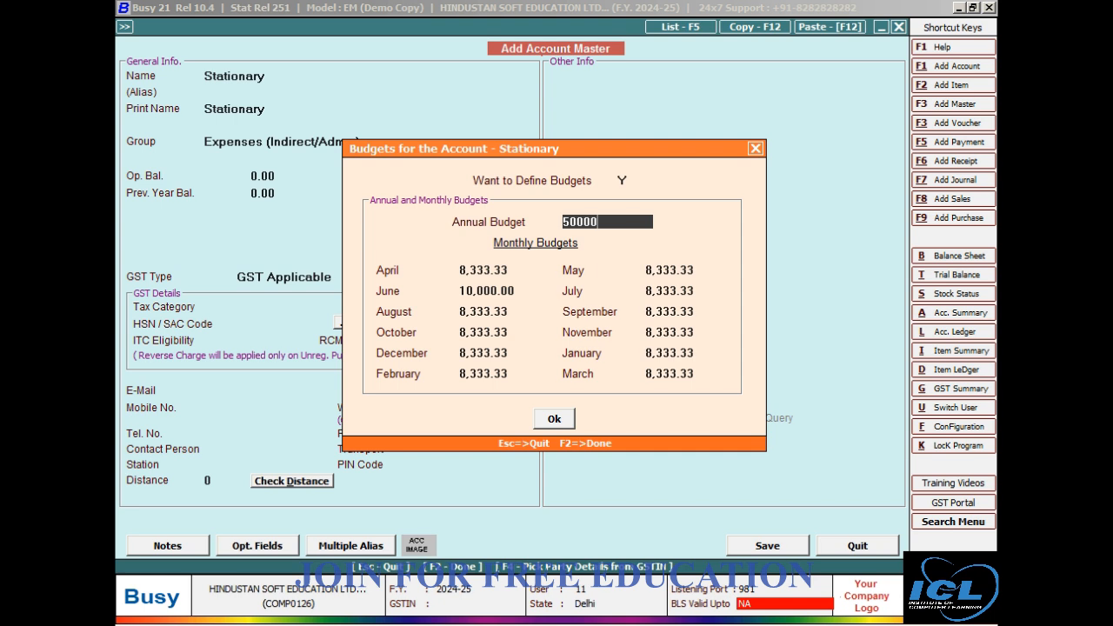
key(Return)
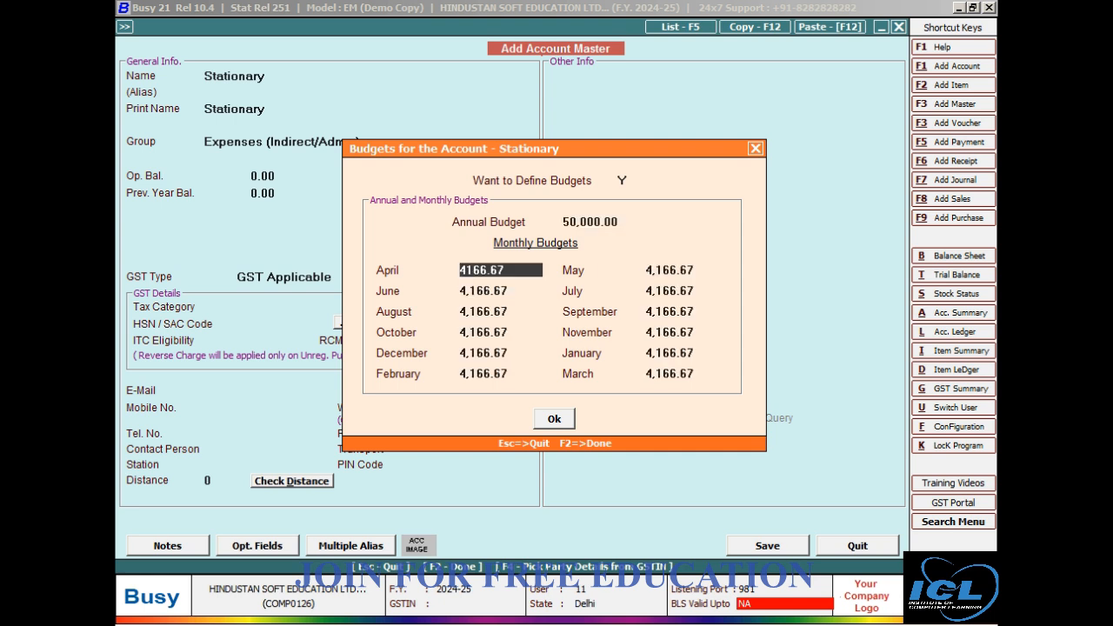
key(F2)
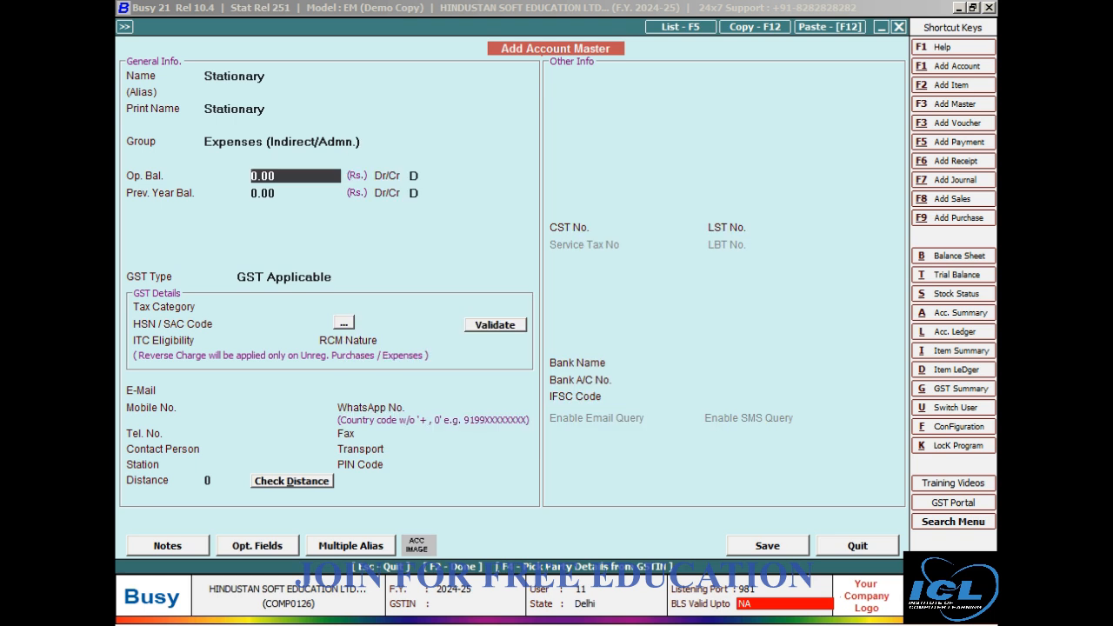
key(F2)
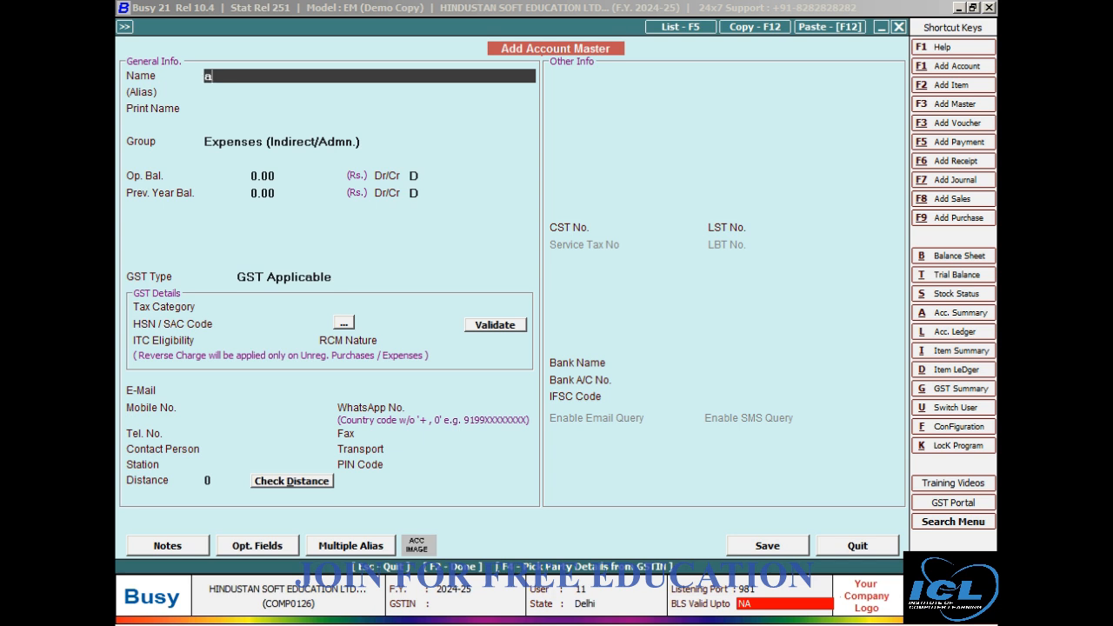
text(bran)
key(BackSpace)
key(BackSpace)
key(BackSpace)
key(BackSpace)
Name the next new account Office Expenses, using the same text as its print name.
text(office expenses)
key(Return)
key(Return)
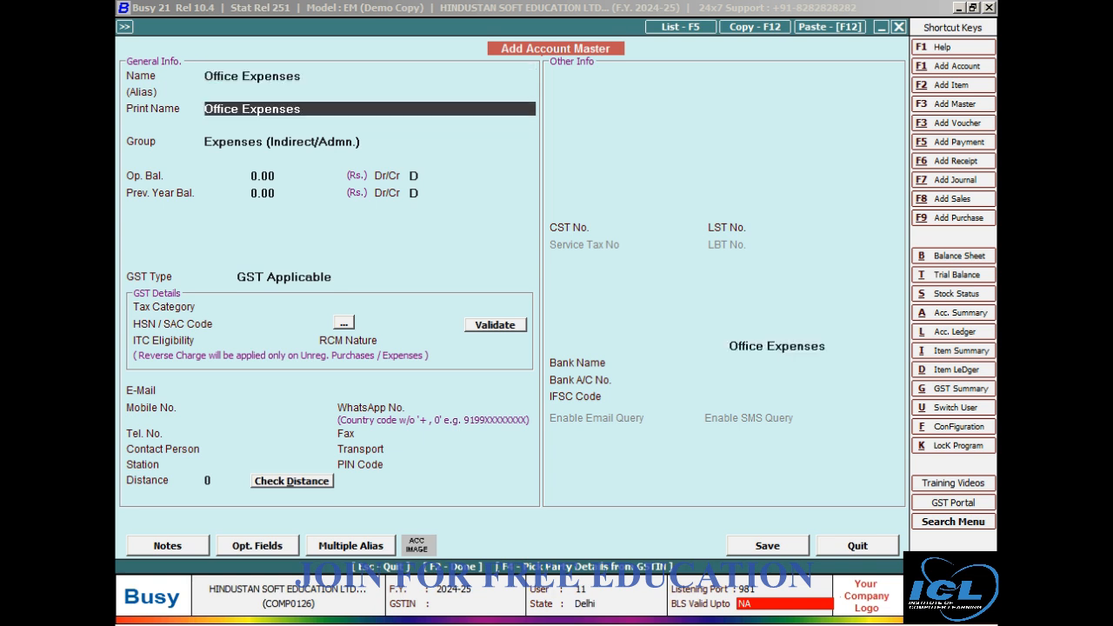
key(Return)
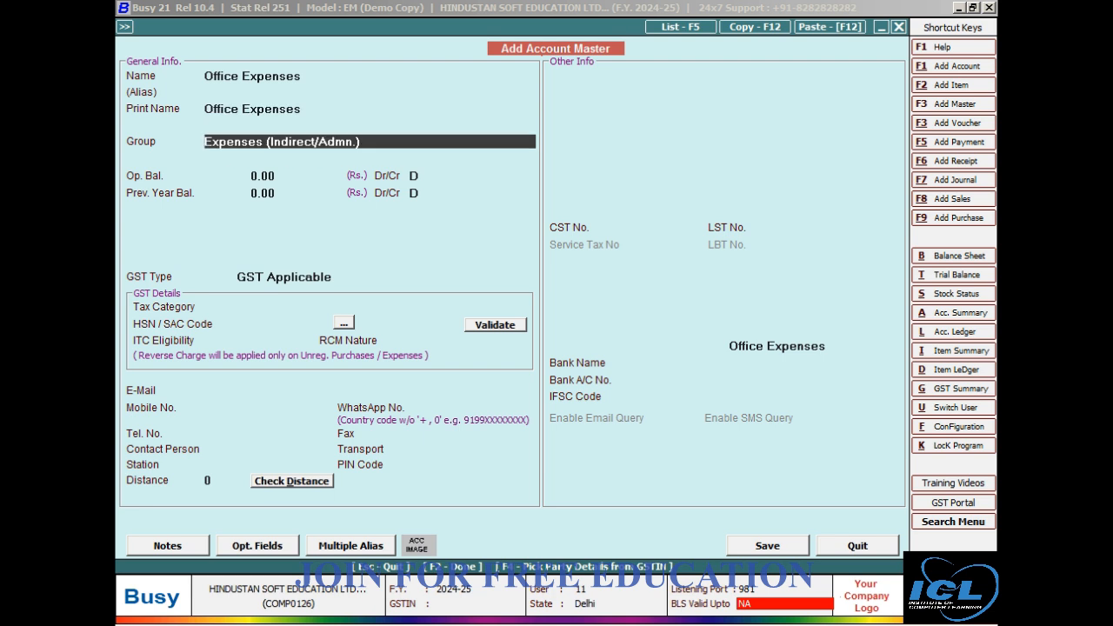
Keep the Expenses (Indirect/Admn.) group, define an annual budget of 30,000 for Office Expenses and save the account.
key(Return)
text(y)
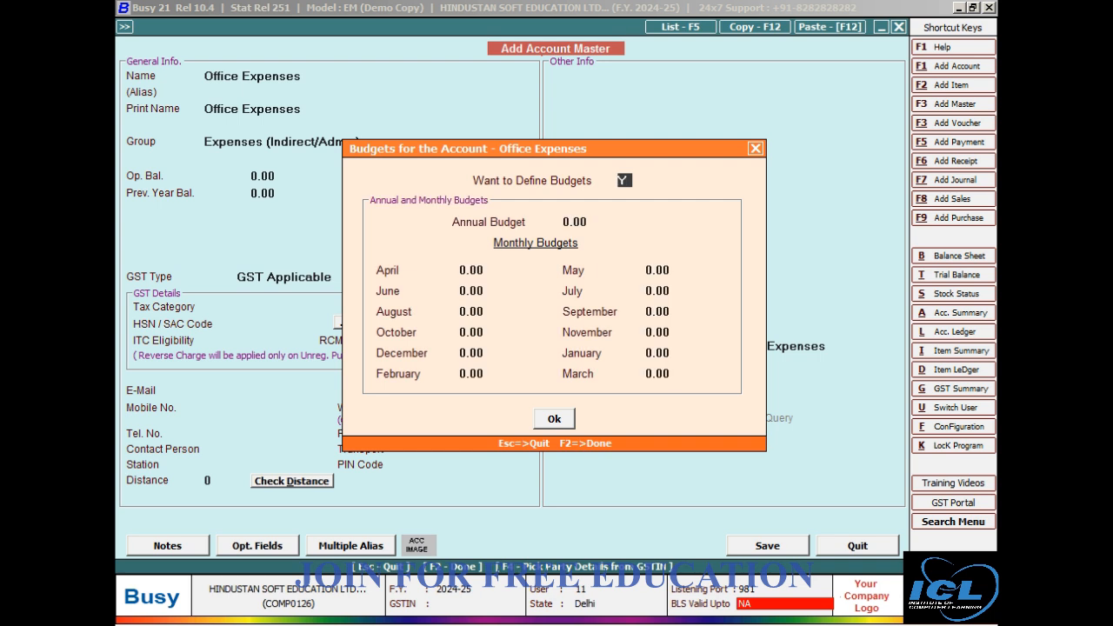
key(Return)
text(30000)
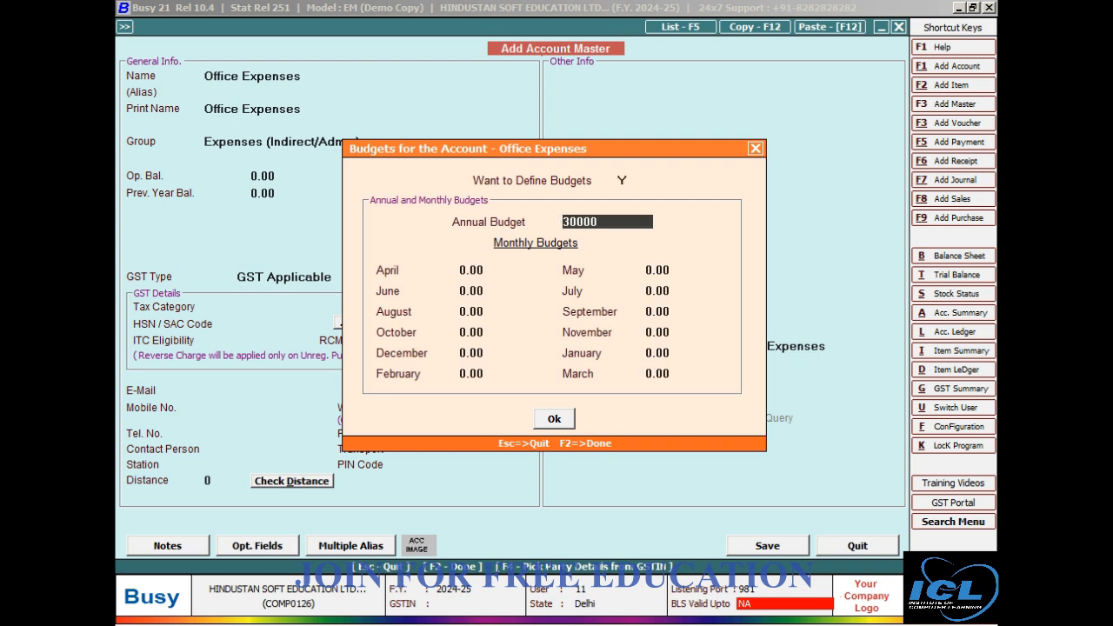
key(Return)
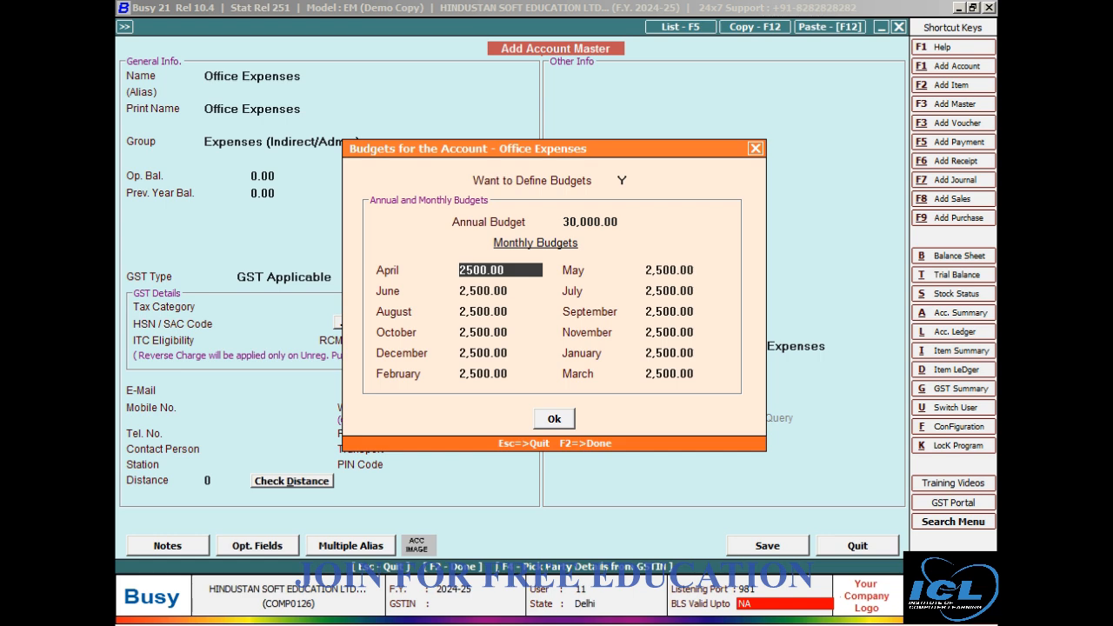
key(F2)
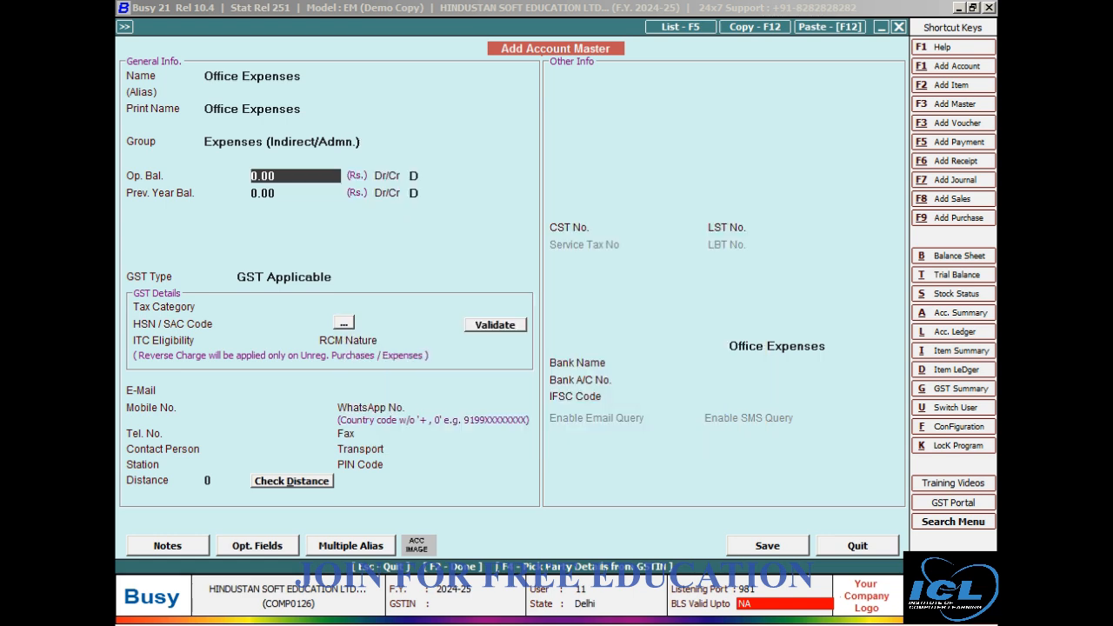
key(F2)
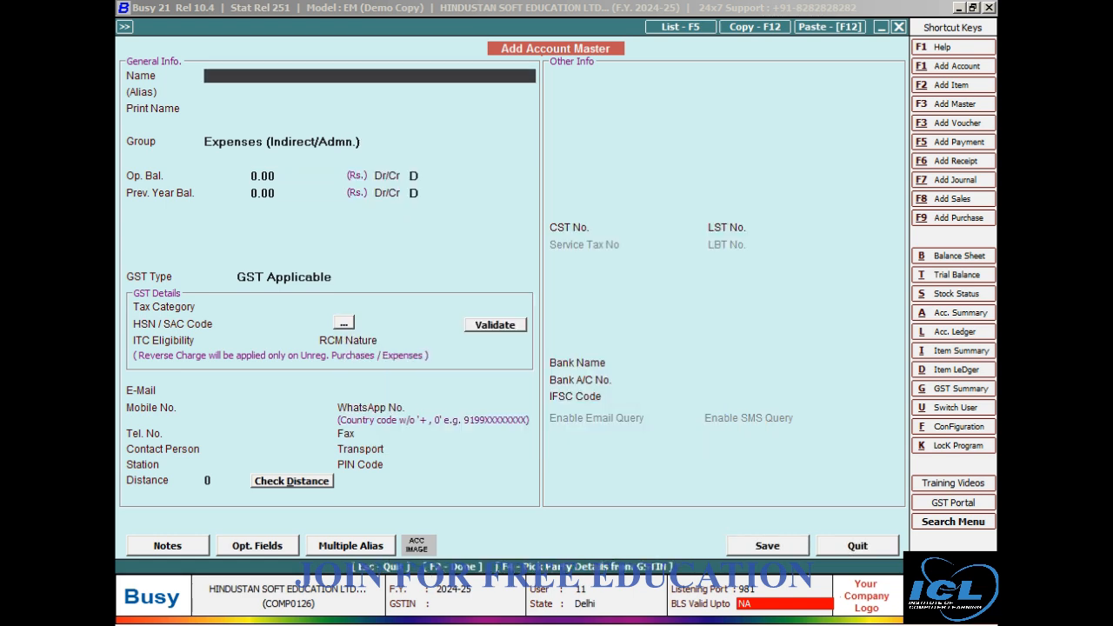
Leave account creation and open a new payment voucher for entry.
key(Escape)
key(Escape)
key(Escape)
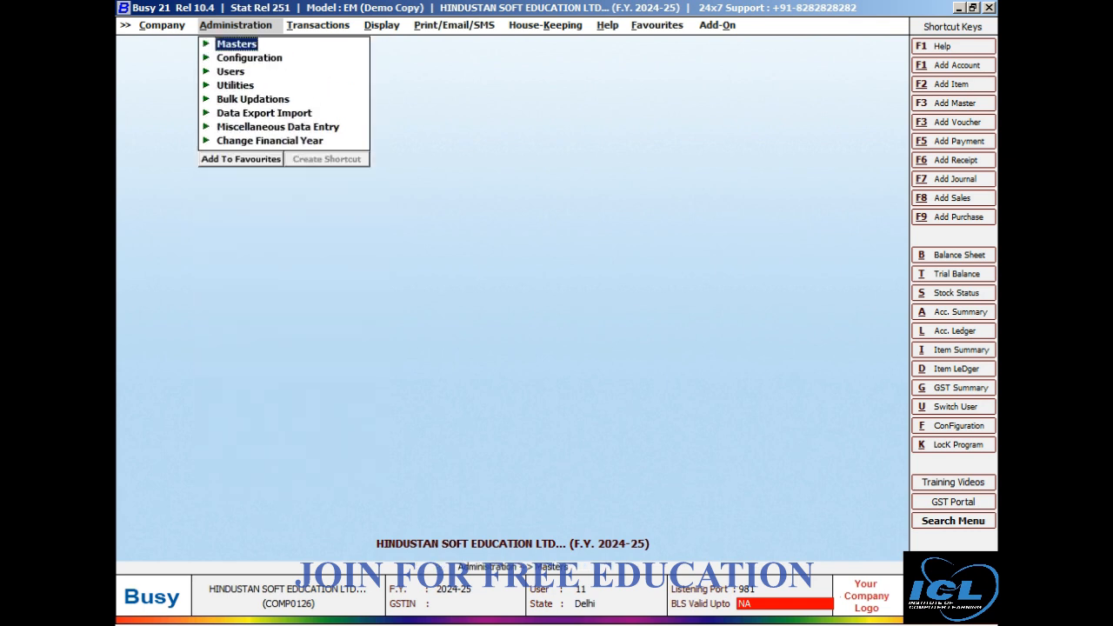
key(Right)
key(Down)
key(Down)
key(Down)
key(Down)
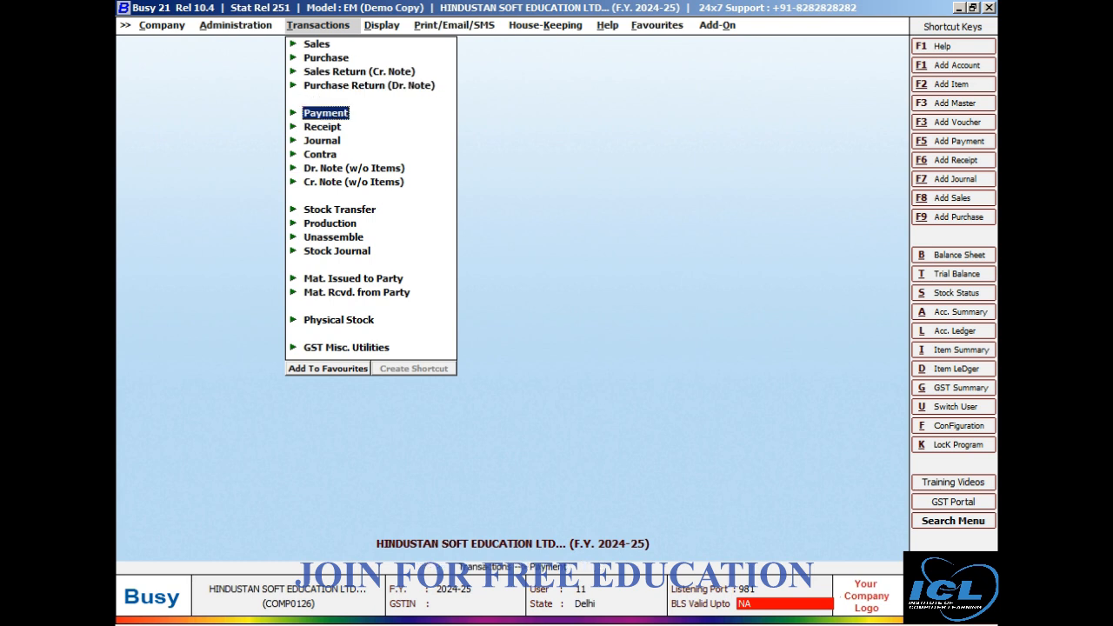
key(Return)
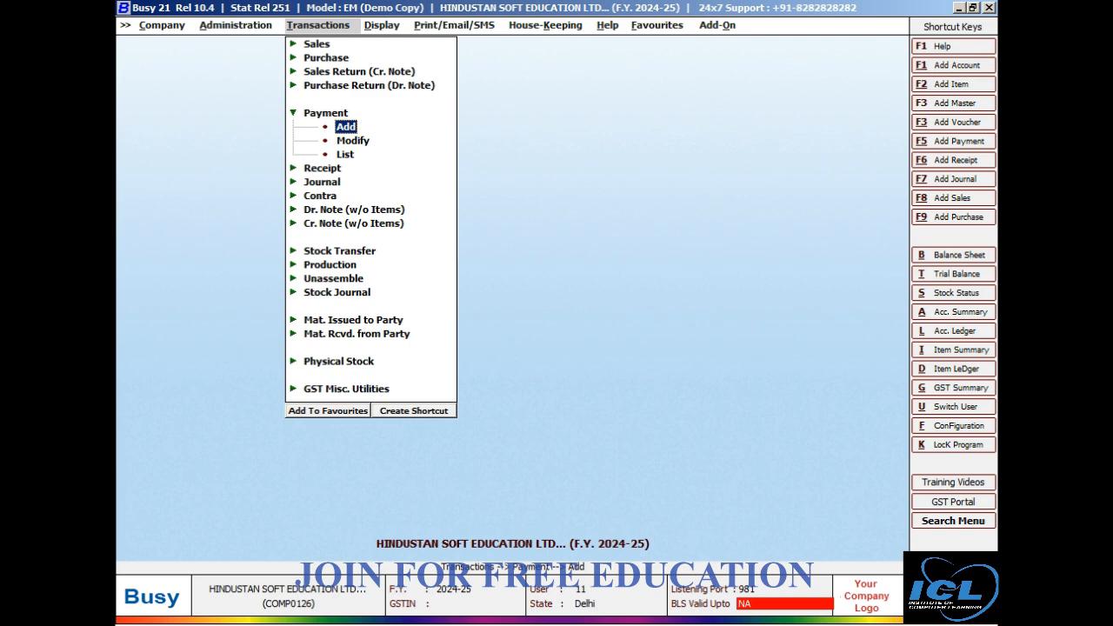
key(Return)
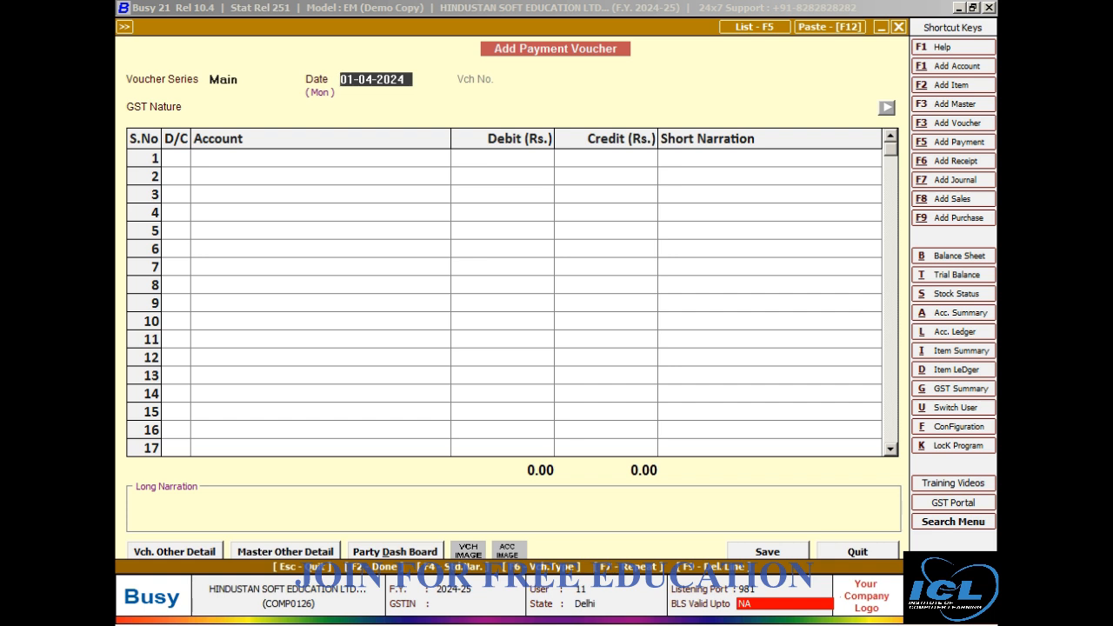
Keep the voucher date 01-04-2024, set GST Nature to Not Applicable and debit the Stationary account with 1,250.
key(Return)
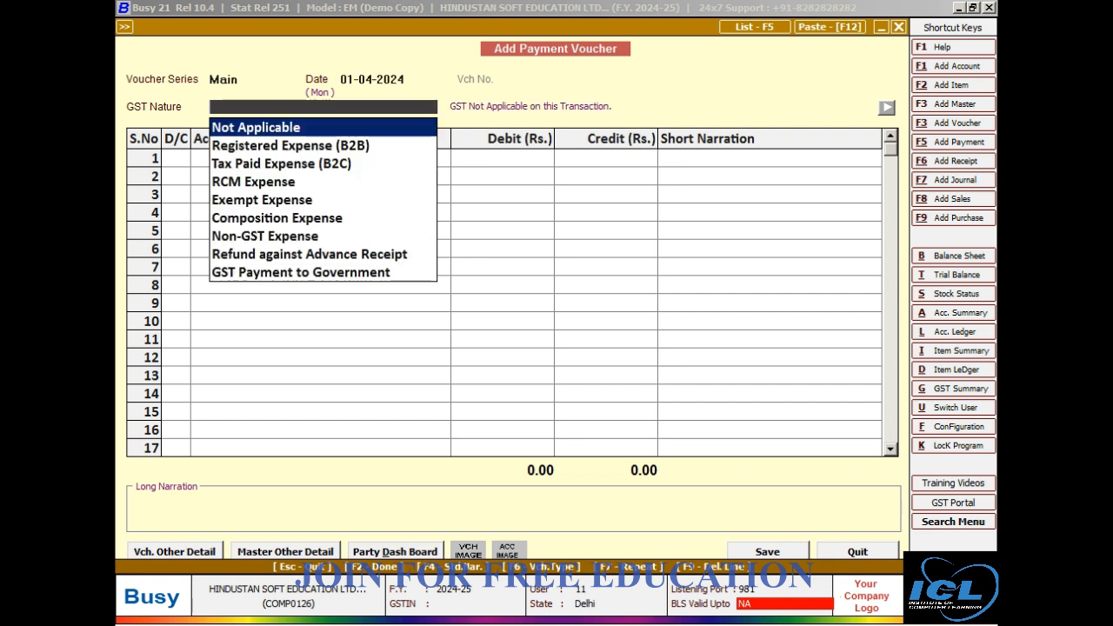
key(Return)
key(Return)
text(sta)
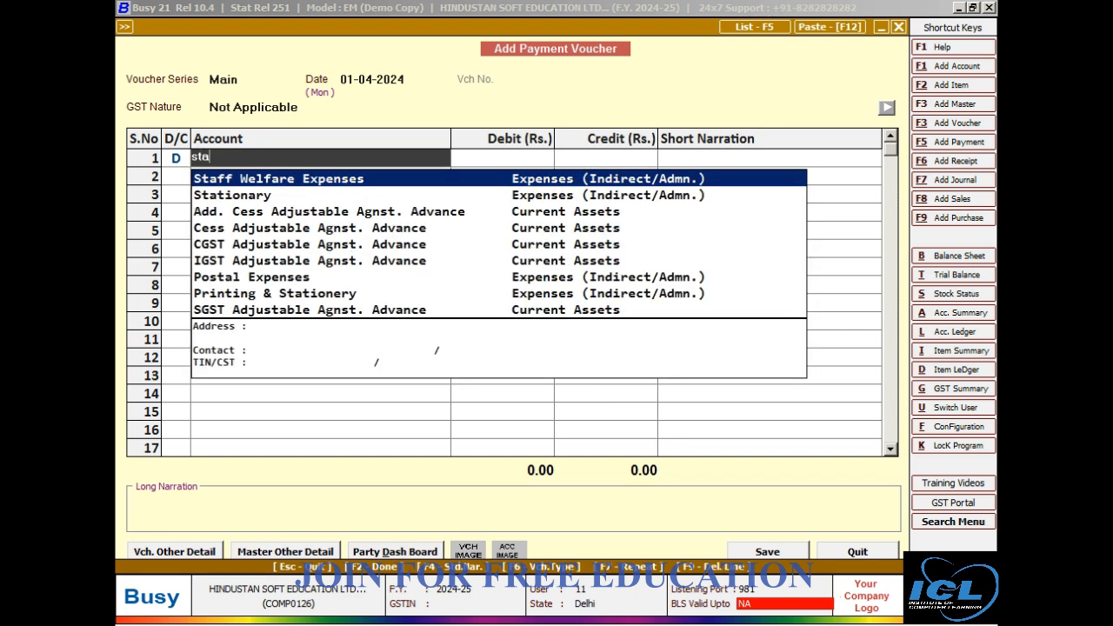
key(Down)
key(Return)
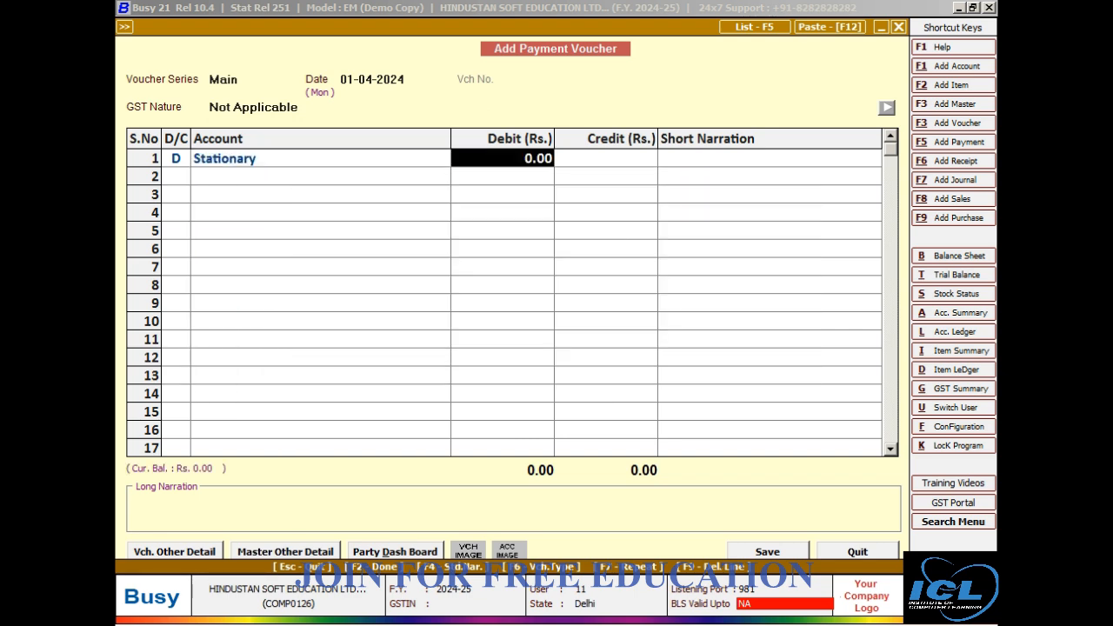
text(1250)
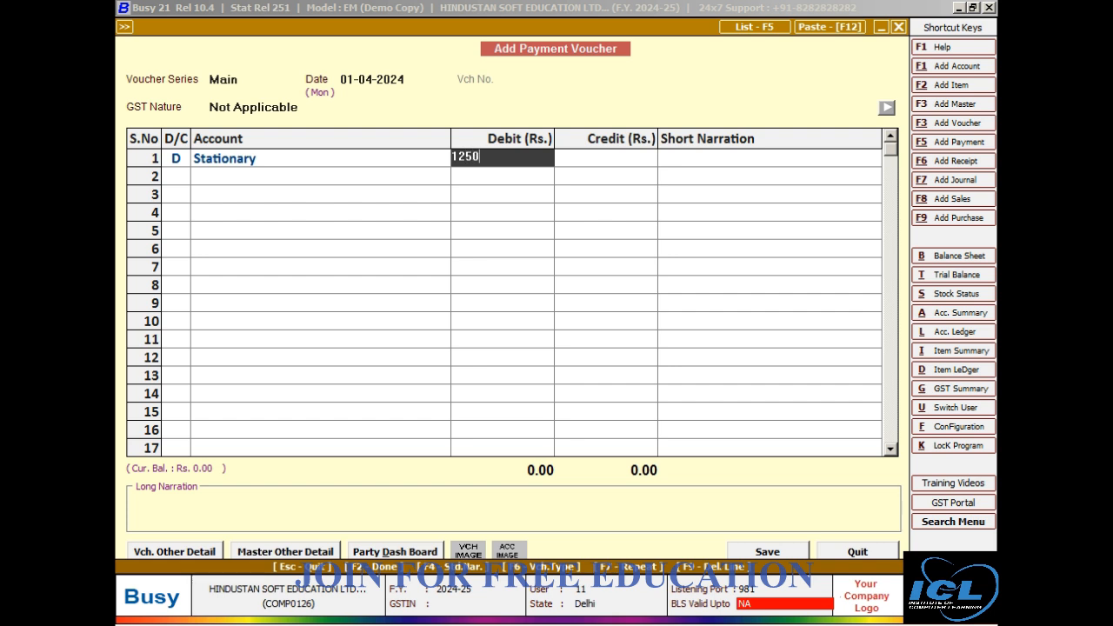
Credit Cash with the matching 1,250 on the second line and save the Stationary payment voucher.
key(Return)
key(Return)
key(Return)
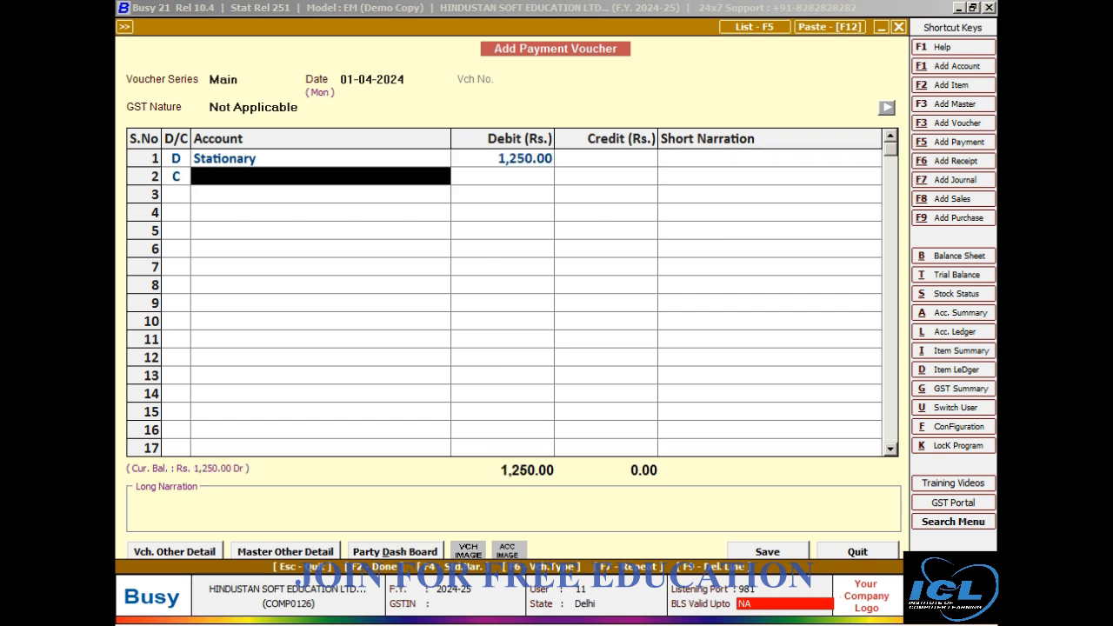
key(Return)
key(Return)
key(Return)
key(Return)
key(Return)
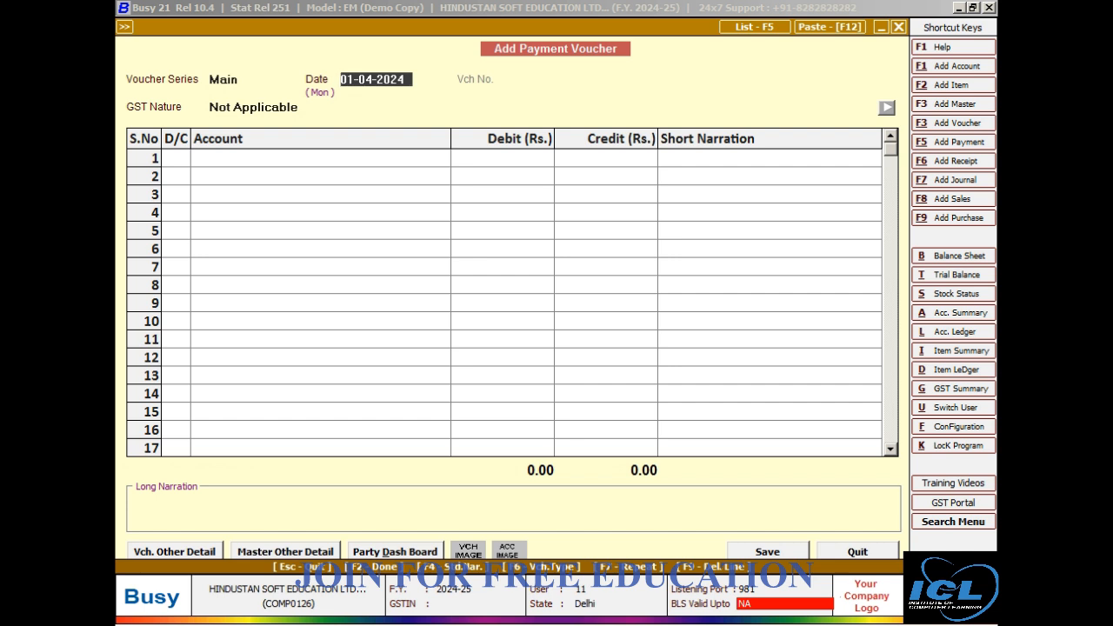
Date the next payment voucher 06-04-2024 and keep its GST Nature as Not Applicable.
text(06-04)
key(Return)
key(Return)
key(Return)
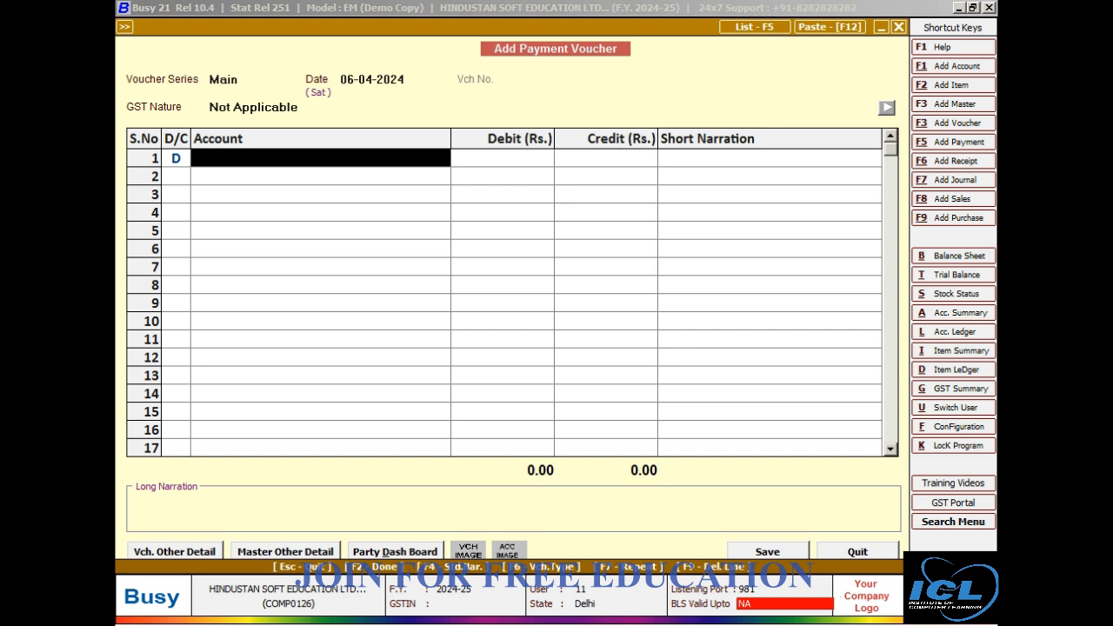
Debit the Stationary account with 2,500 on the first line of the 06-04-2024 voucher.
text(st)
key(Down)
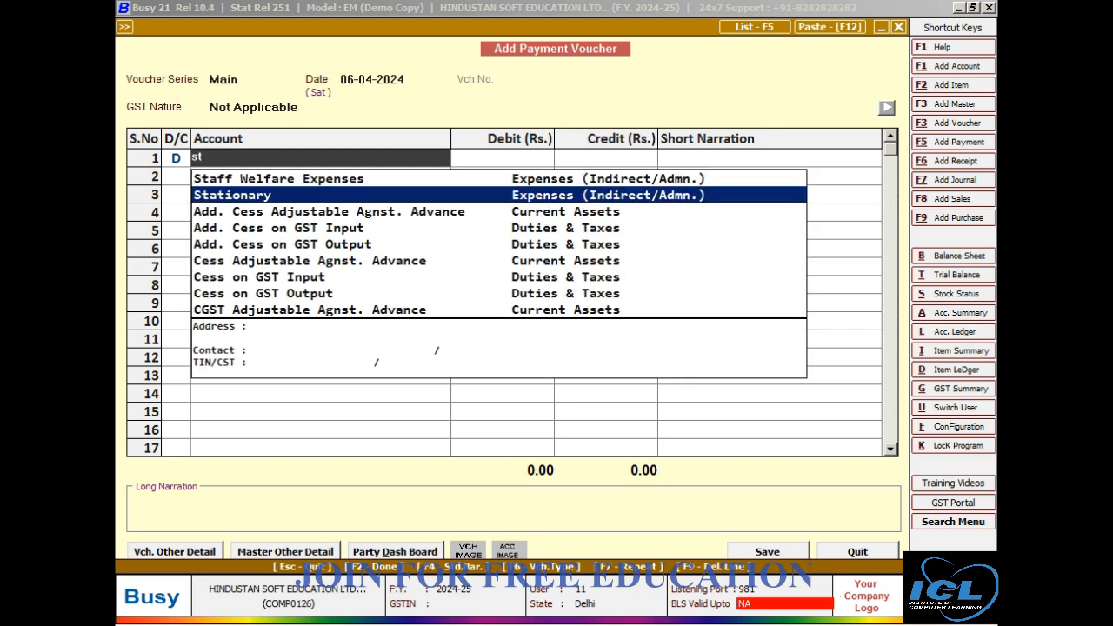
key(Return)
text(2500)
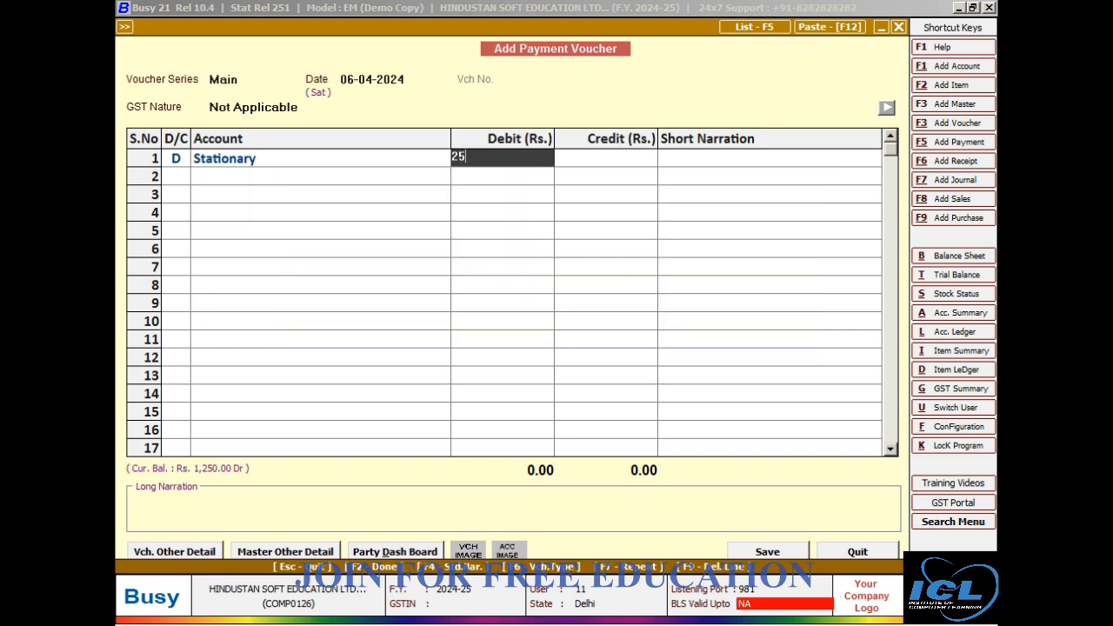
key(Return)
key(Return)
Credit Cash with the matching 2,500 on the second line and save the 06-04-2024 voucher.
key(Return)
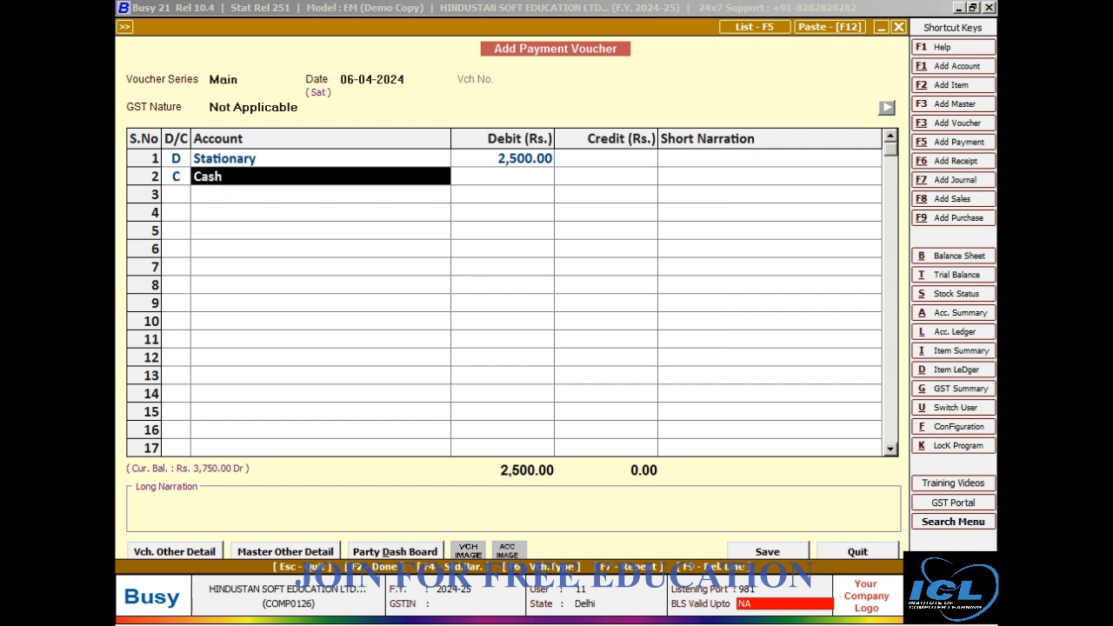
key(Return)
key(Return)
key(Return)
key(Return)
key(Return)
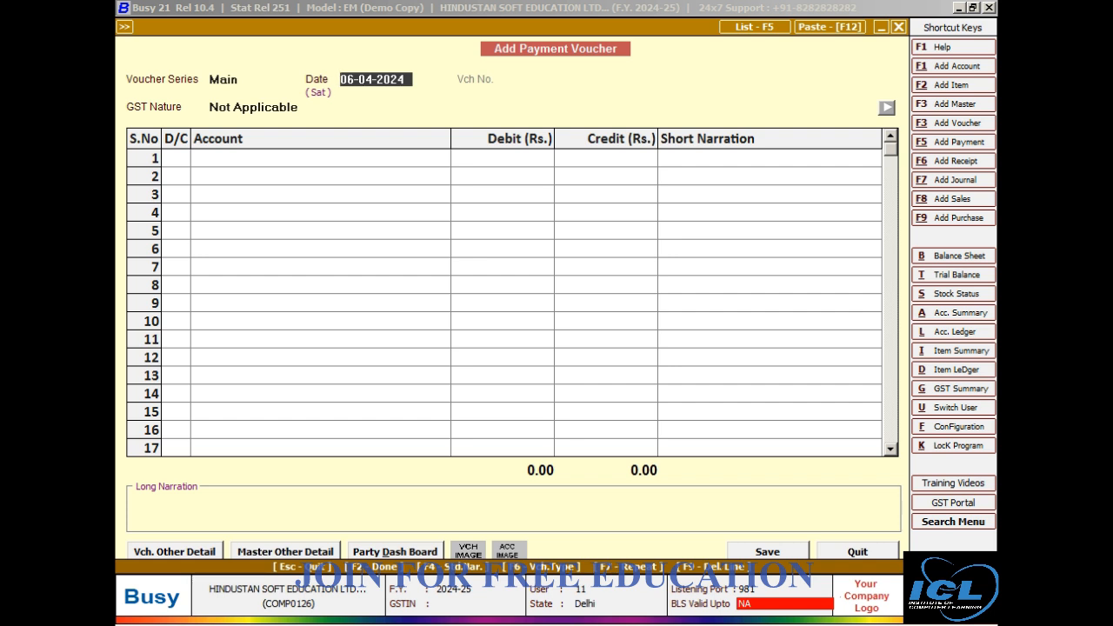
Set the date of the new payment voucher to 01-04-2024 and keep GST Nature as Not Applicable.
key(BackSpace)
text(01-4)
key(Return)
key(Return)
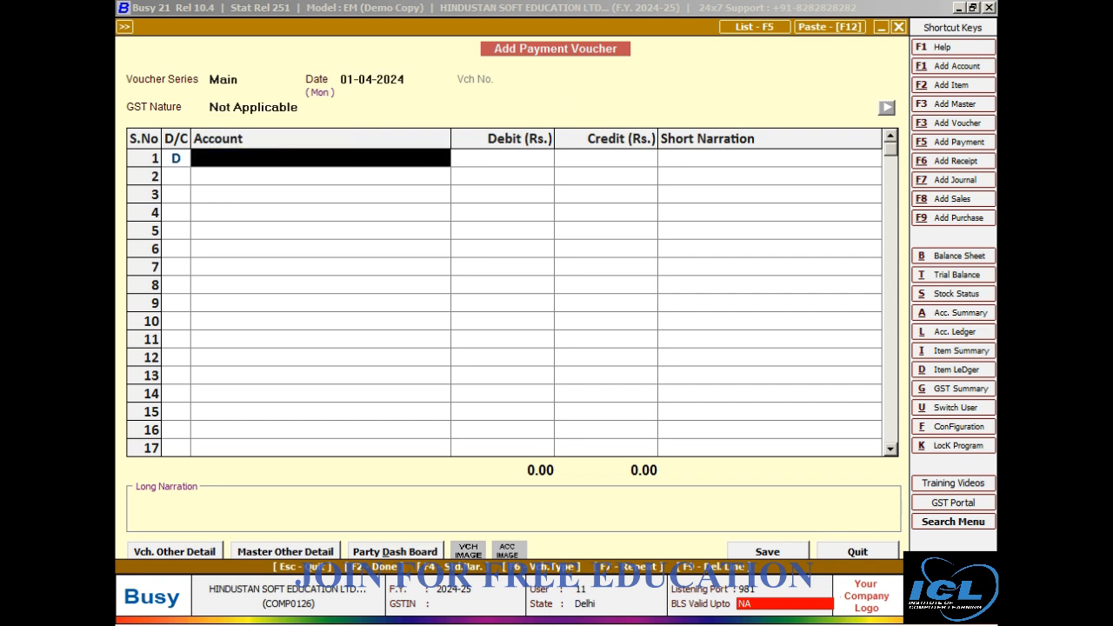
text(s)
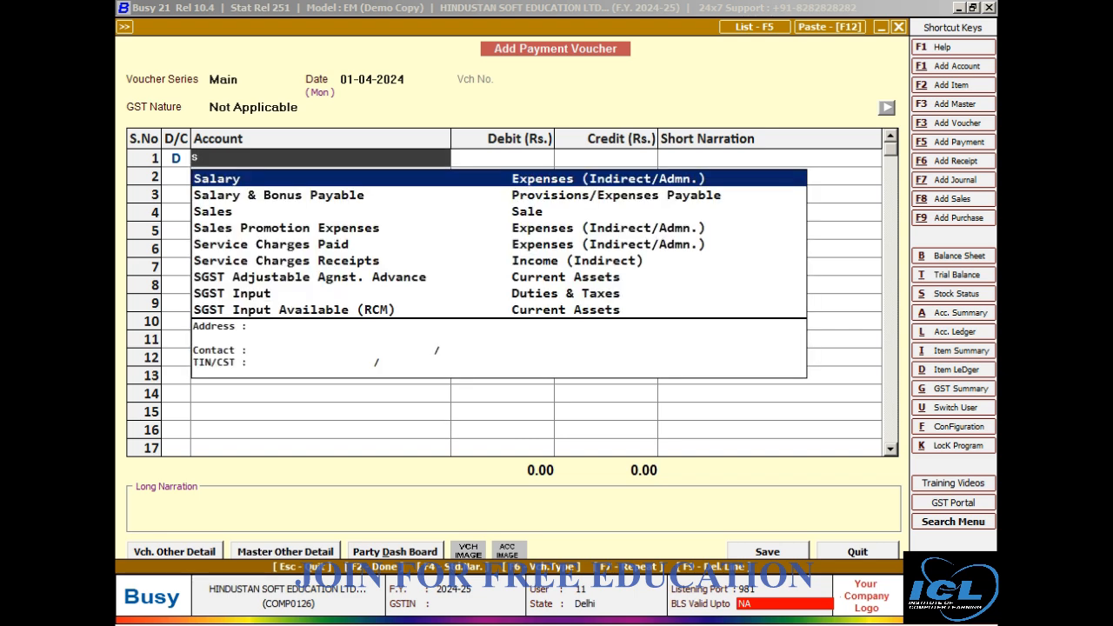
key(Down)
key(Down)
key(Down)
key(Down)
key(Down)
key(Down)
key(Down)
key(Down)
key(Down)
key(Down)
key(Down)
key(Down)
key(Down)
key(Down)
key(Down)
key(Down)
key(Down)
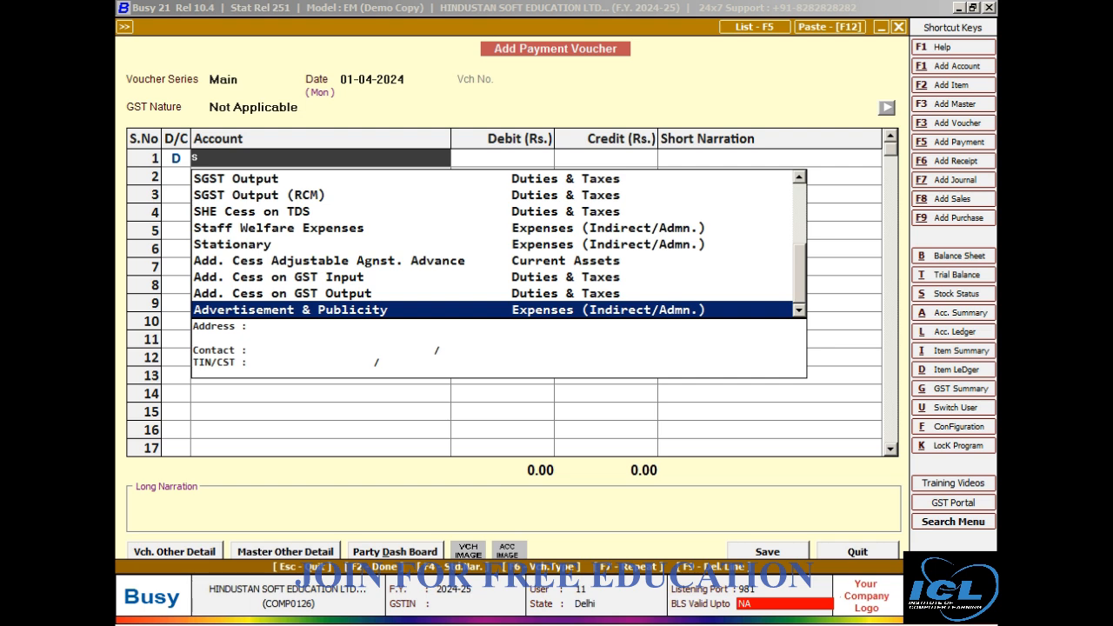
key(Up)
key(Up)
key(Up)
key(Up)
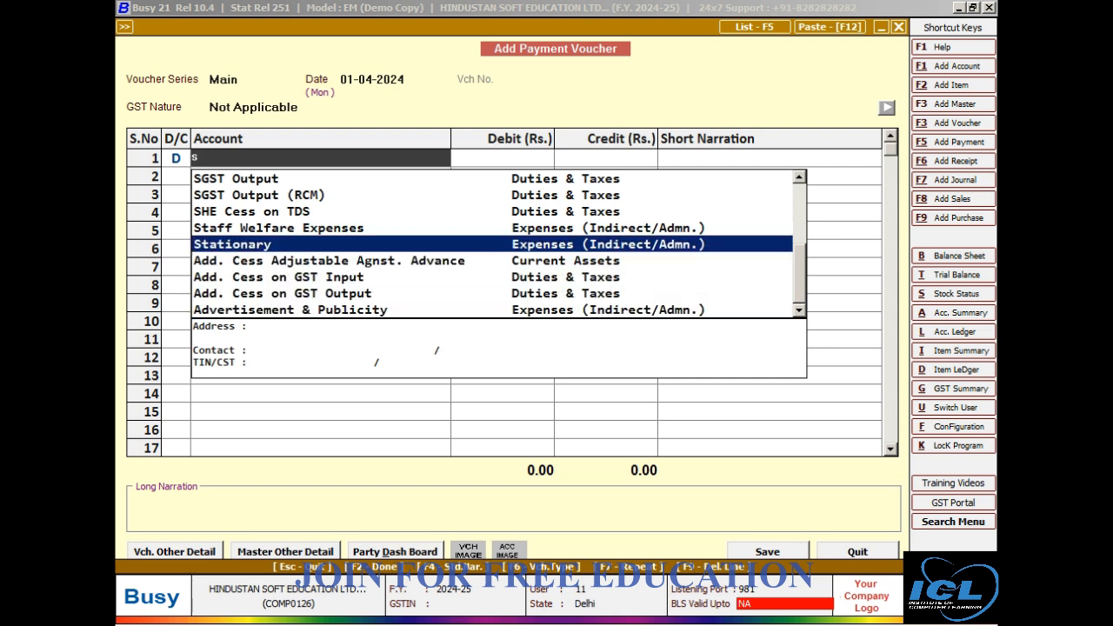
key(Down)
key(Down)
key(Down)
key(Down)
key(Down)
key(Down)
key(Down)
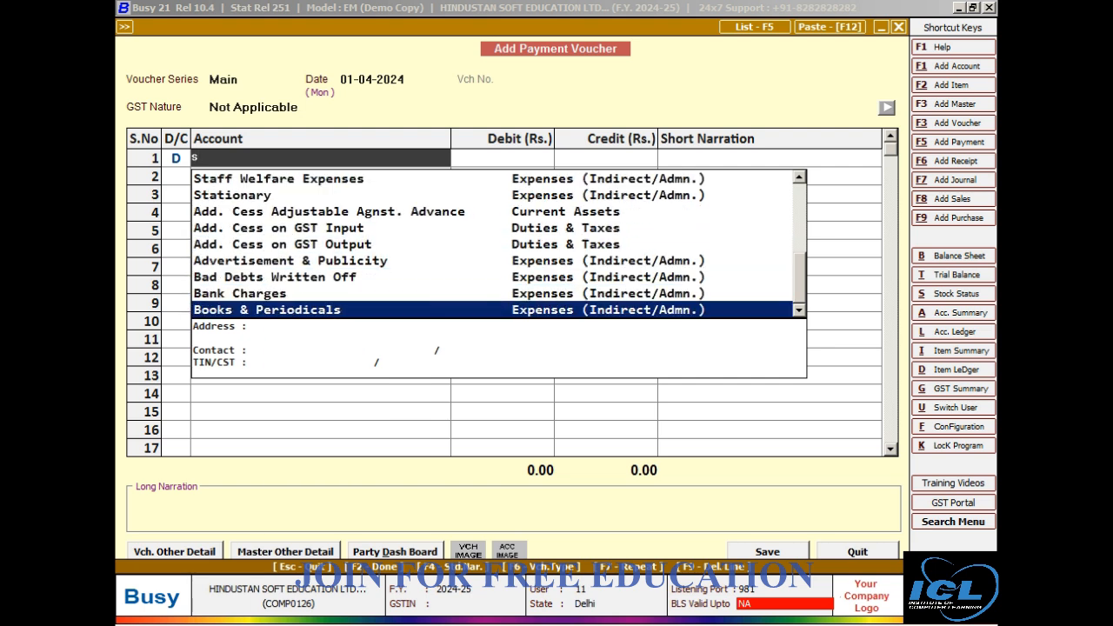
key(Down)
key(Down)
key(Down)
key(Down)
key(Down)
key(Down)
key(Down)
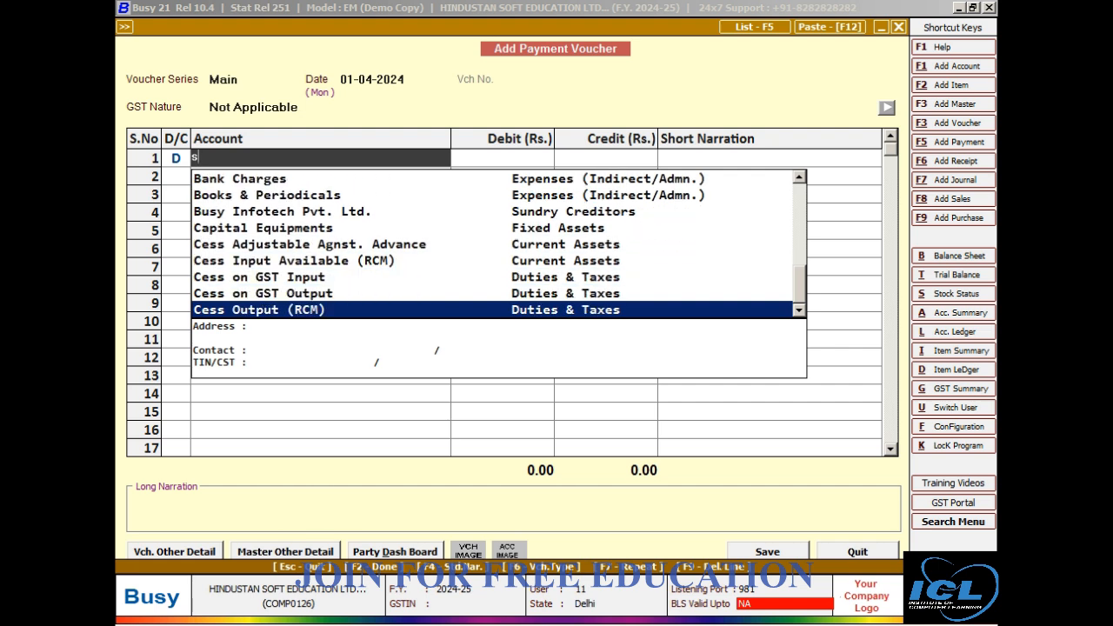
key(Down)
key(Down)
key(Down)
key(Down)
key(Down)
key(Down)
key(Down)
key(Down)
key(Down)
key(Down)
key(Down)
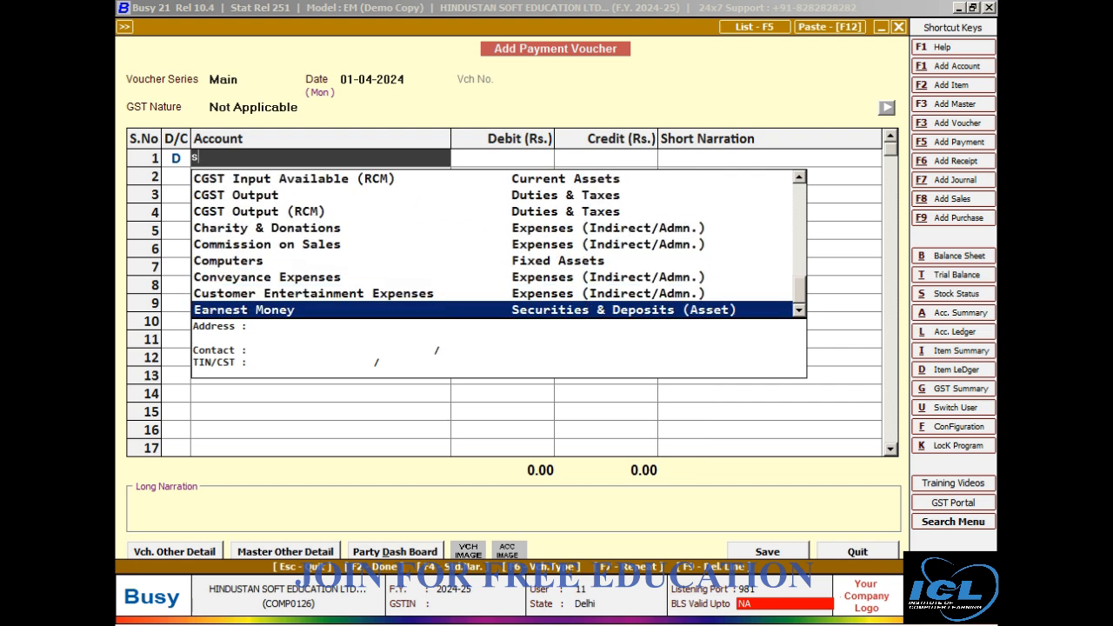
key(Down)
key(Down)
key(Down)
key(Down)
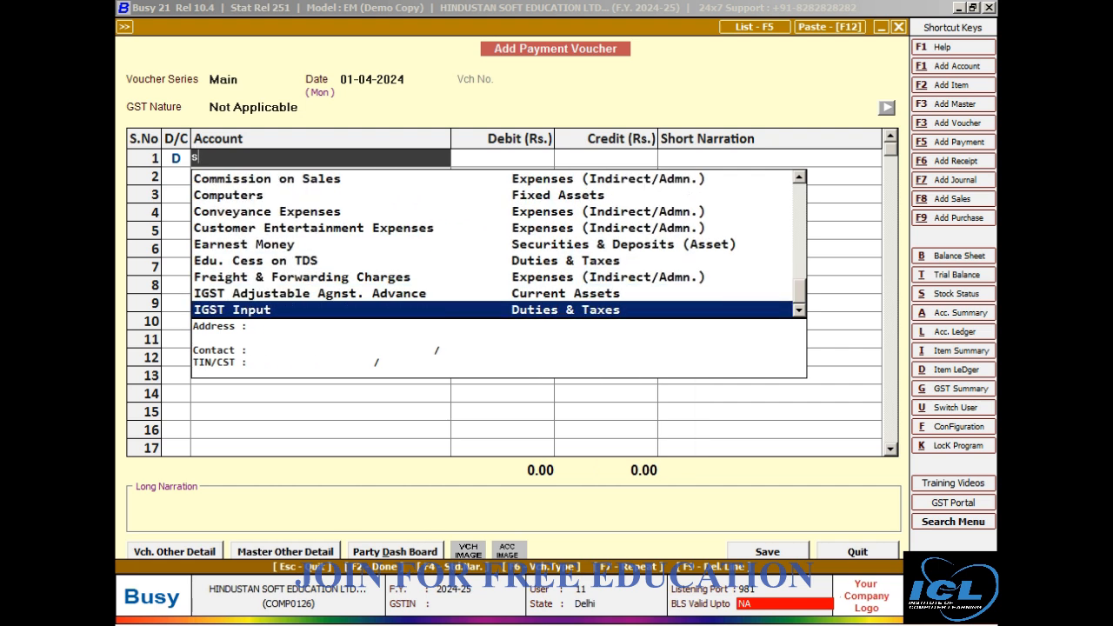
key(Down)
key(Down)
key(Down)
key(Down)
key(Down)
key(Down)
key(Down)
key(Down)
key(Down)
key(Down)
key(Down)
key(Down)
key(Down)
key(Down)
text(s)
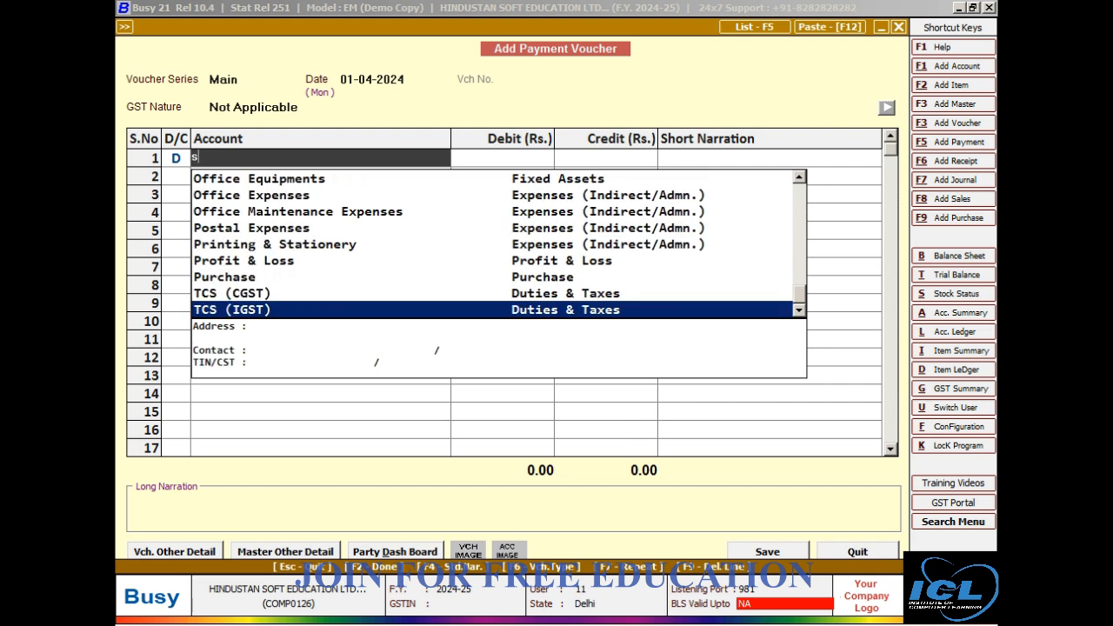
text(o)
key(BackSpace)
key(BackSpace)
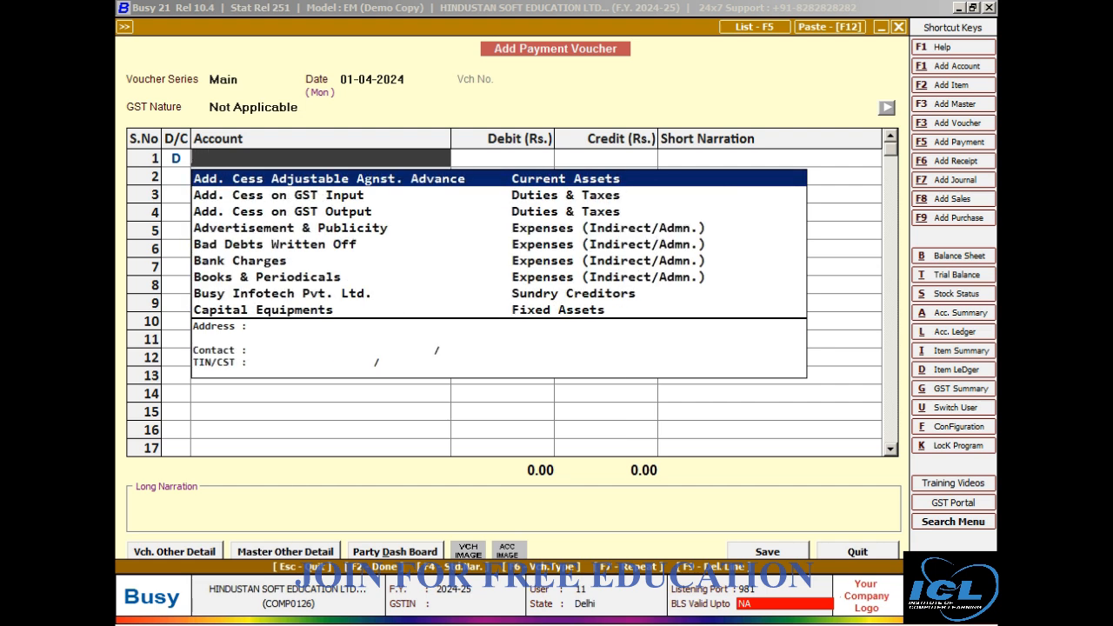
text(o)
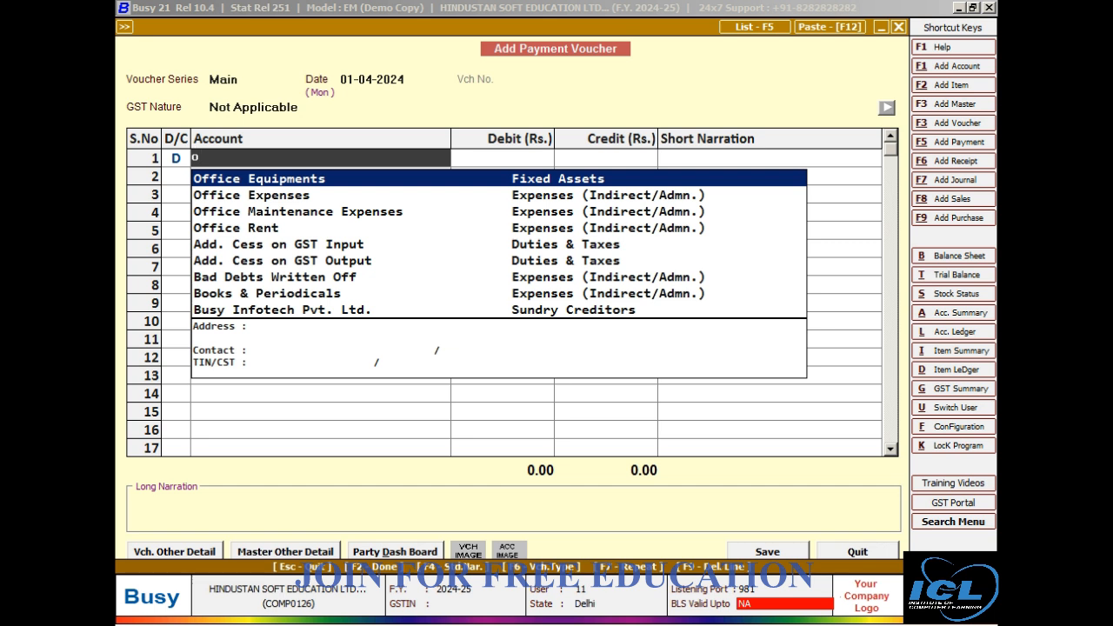
Debit the Office Expenses account with 8,500 on the first line of the voucher.
key(Down)
key(Return)
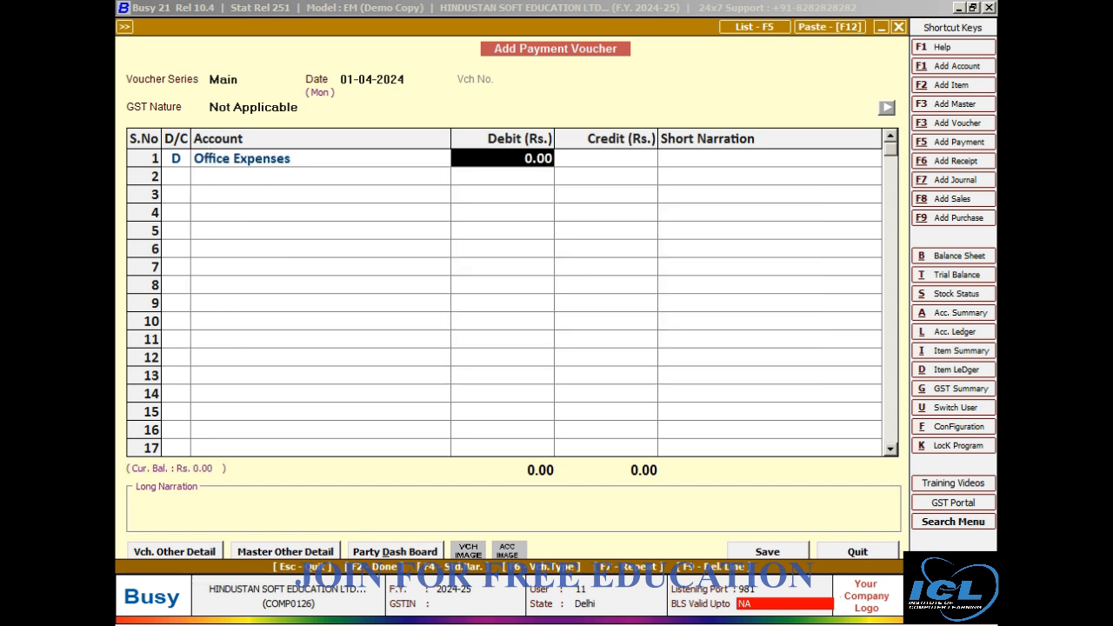
text(8,50)
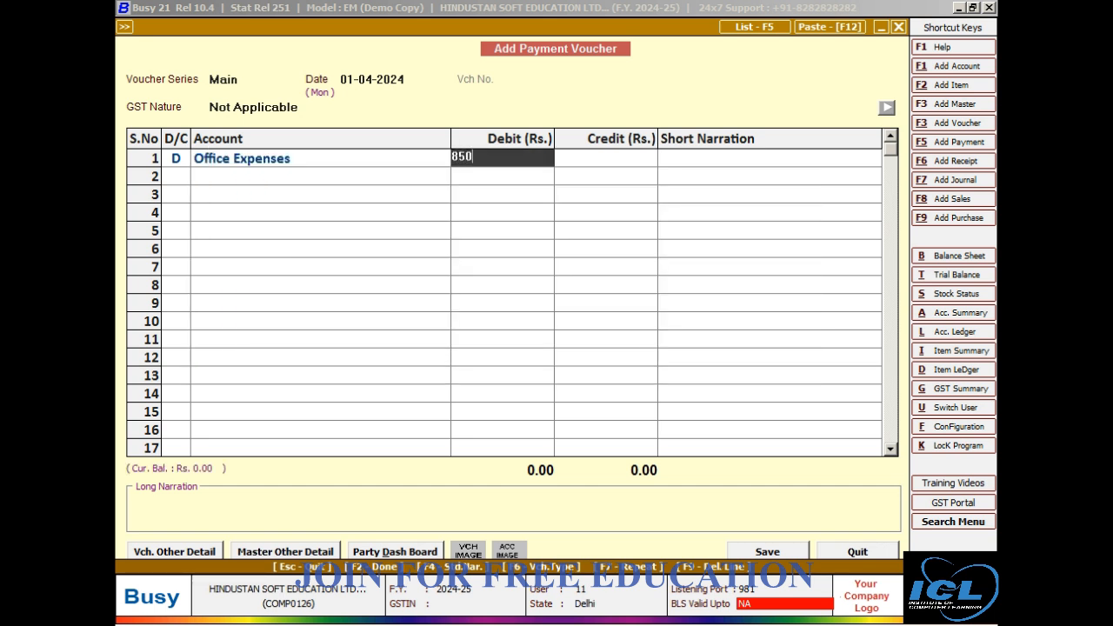
text(0)
key(Return)
Credit Cash with 8,500 and save the voucher, choosing to continue past the monthly budget limit for Office Expenses.
key(Return)
key(Return)
key(Return)
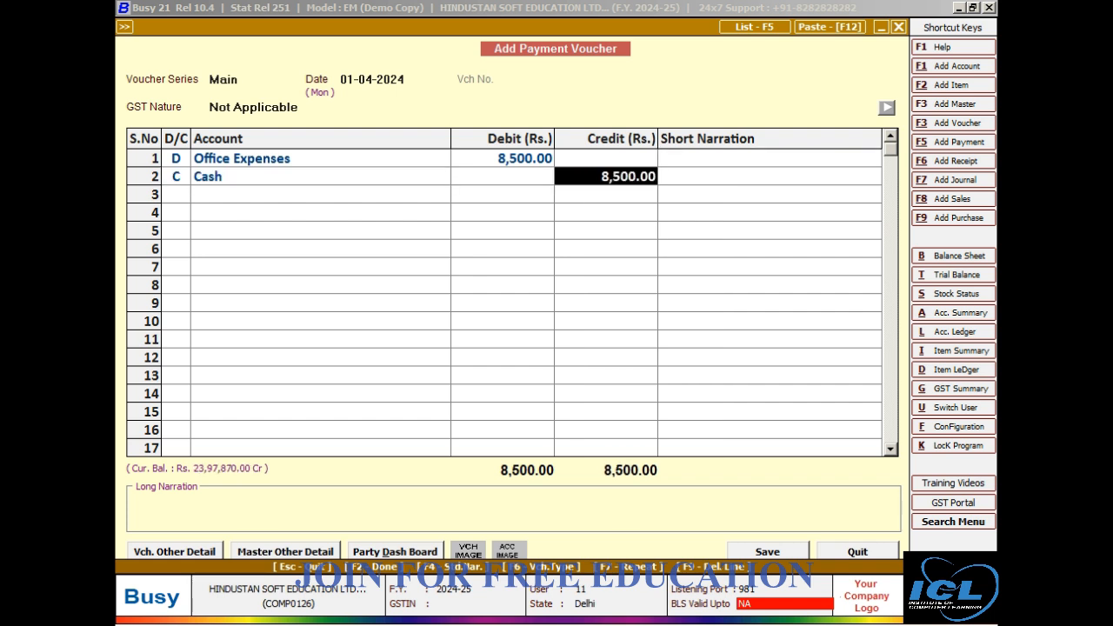
key(Return)
key(Return)
key(Return)
key(Return)
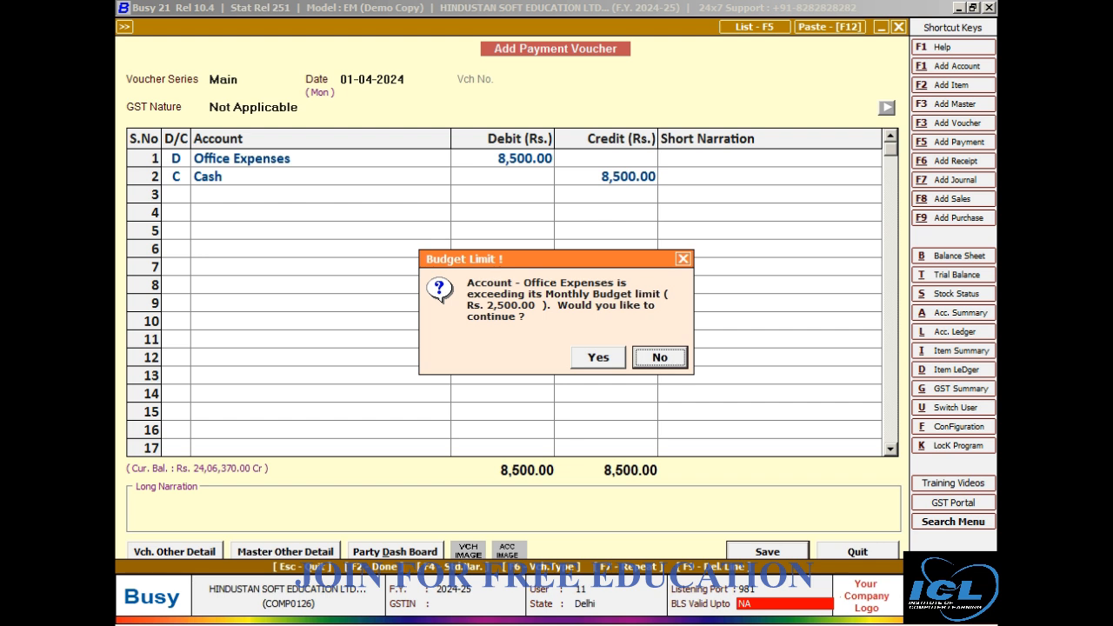
key(y)
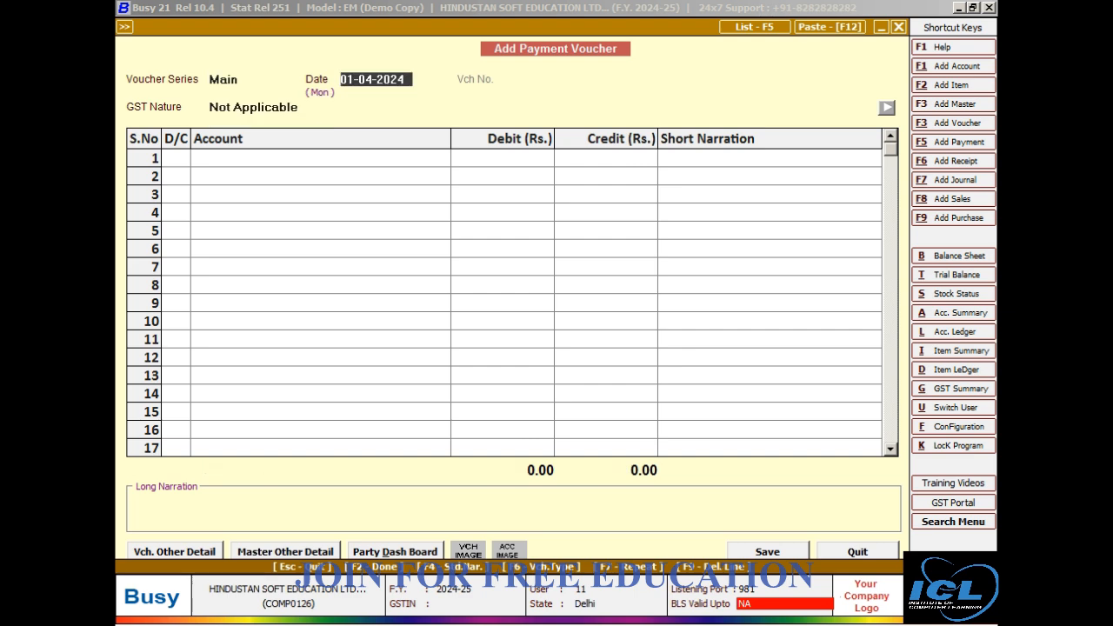
Leave payment voucher entry and bring up the list of available MIS reports.
key(Escape)
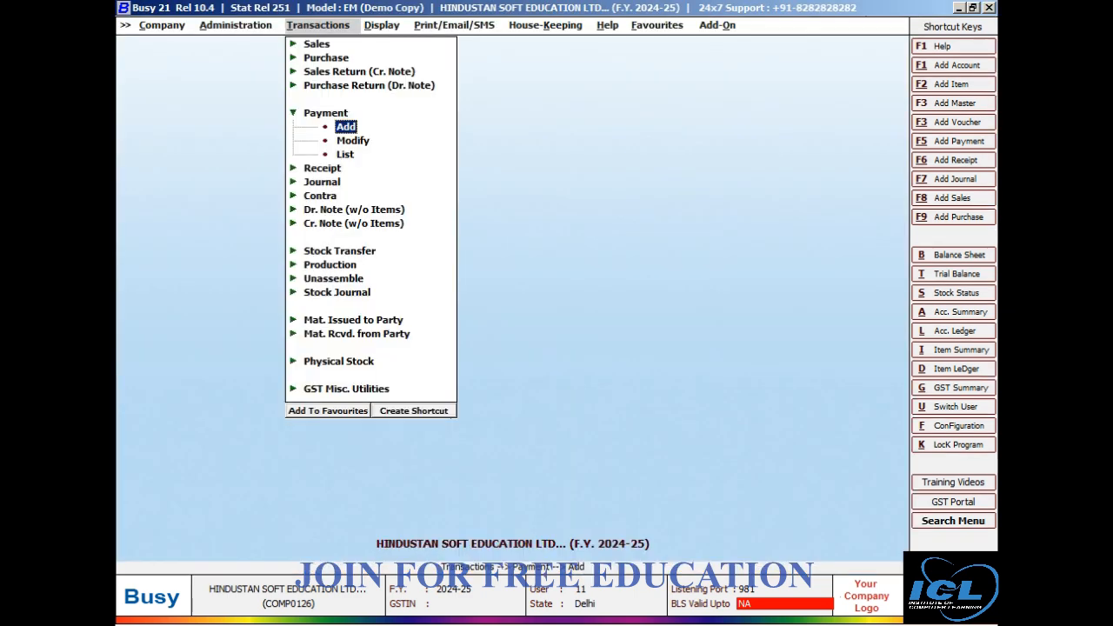
key(Escape)
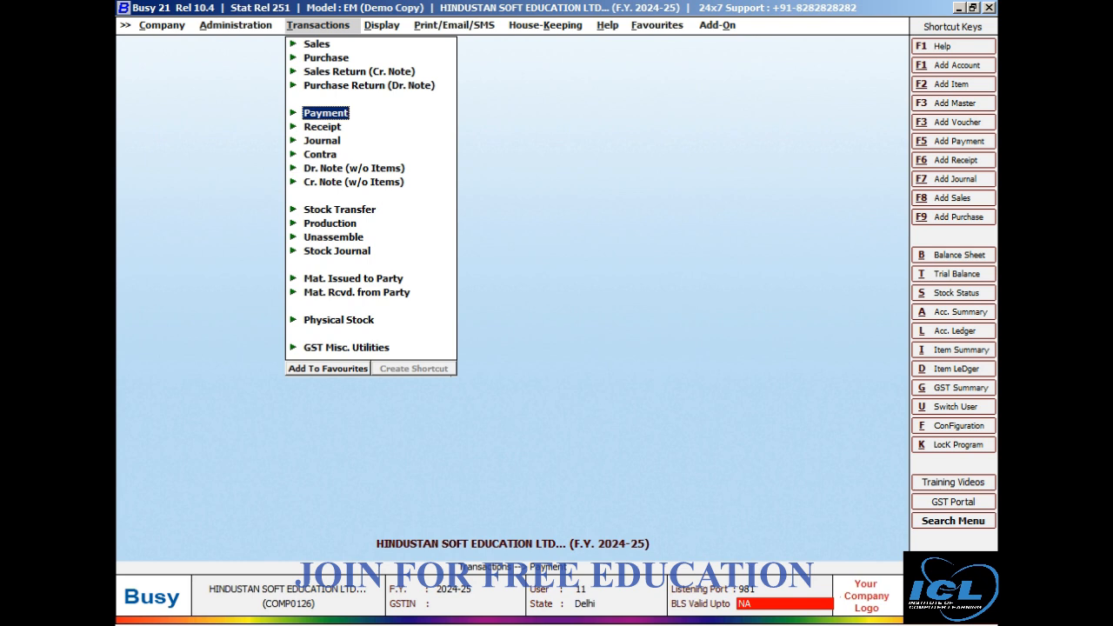
key(Right)
key(Down)
key(Down)
key(Down)
key(Down)
key(Down)
key(Down)
key(Down)
key(Down)
key(Down)
key(Down)
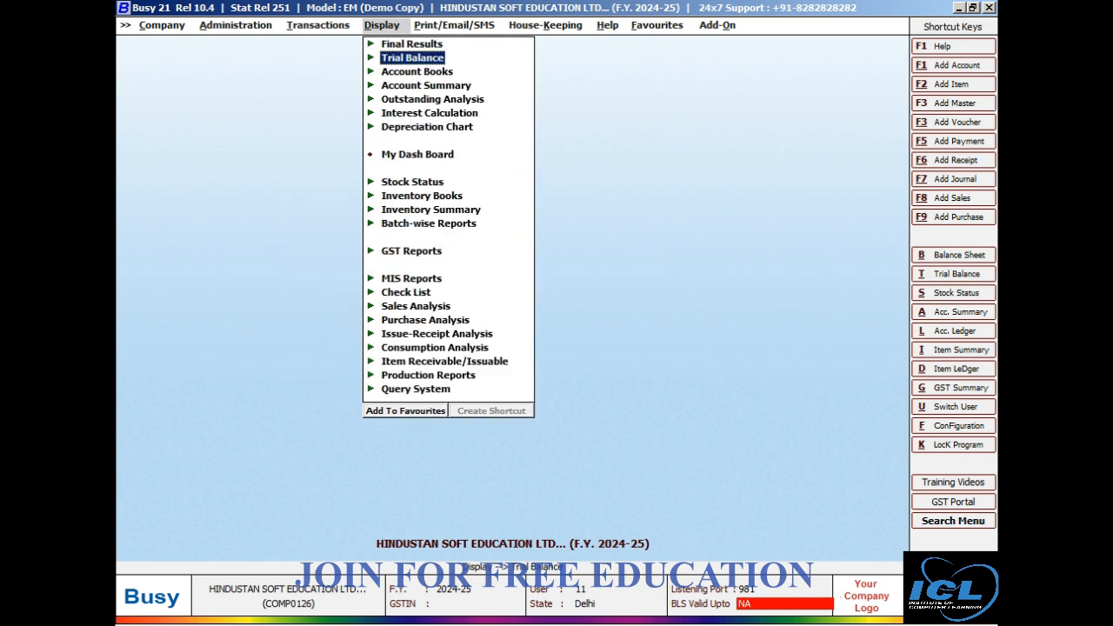
key(Down)
key(Down)
key(Down)
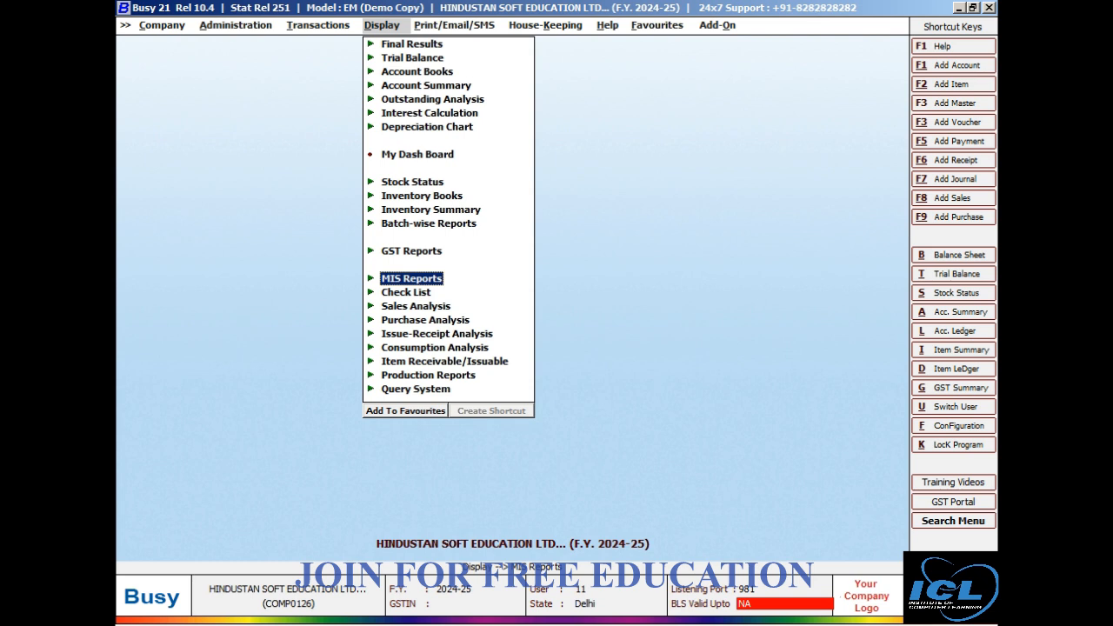
key(Return)
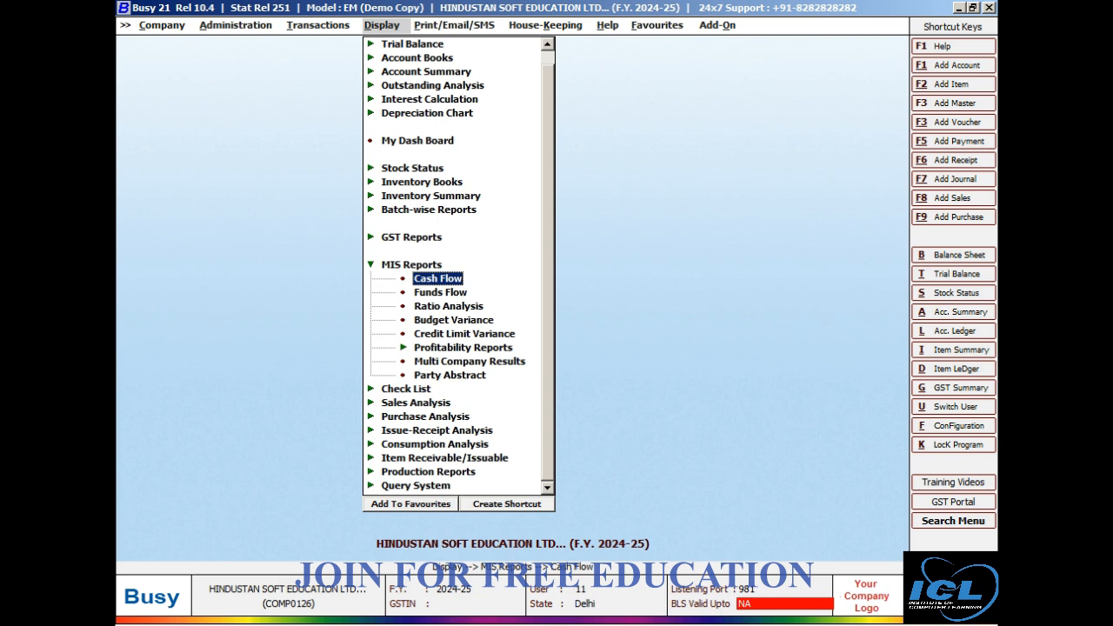
Start a Budget Variance report for All Accounts and proceed through the choice of heads to its period options.
key(Down)
key(Down)
key(Down)
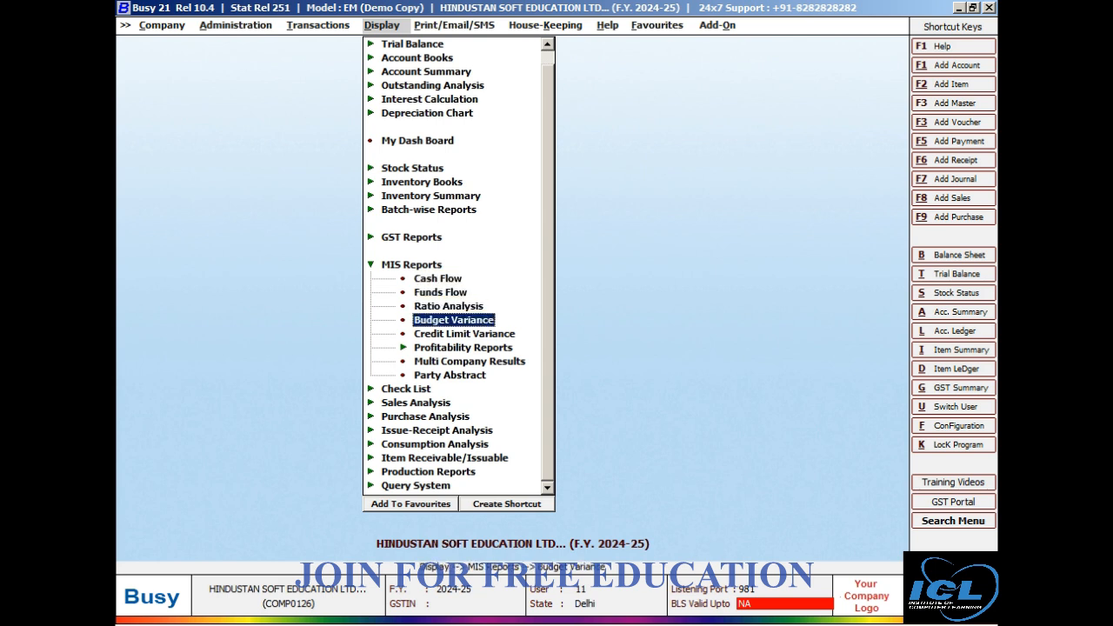
key(Return)
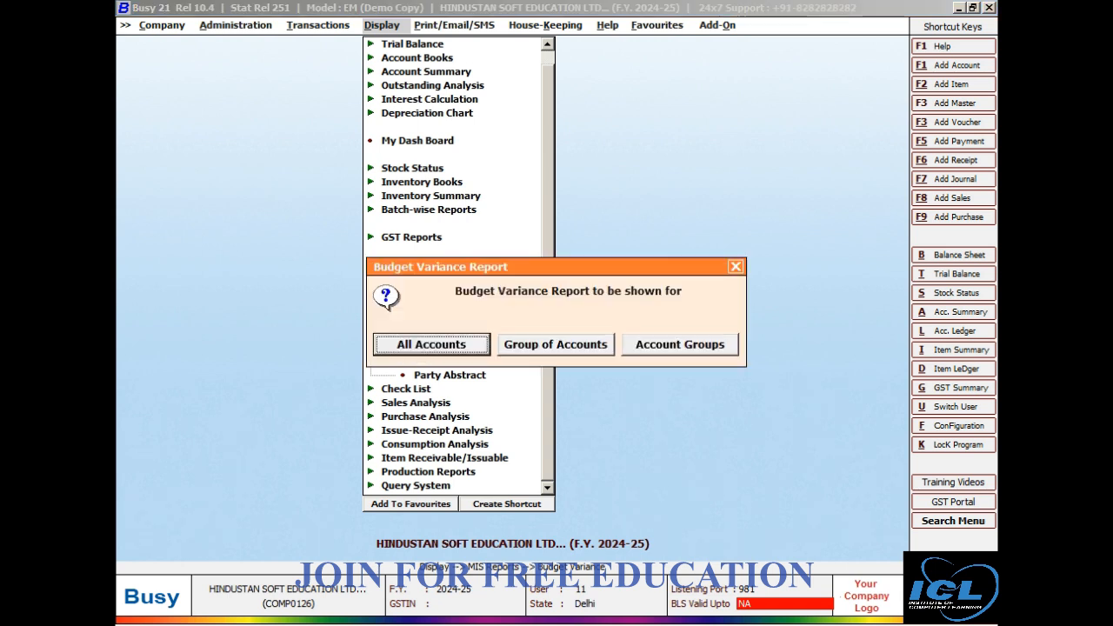
key(Return)
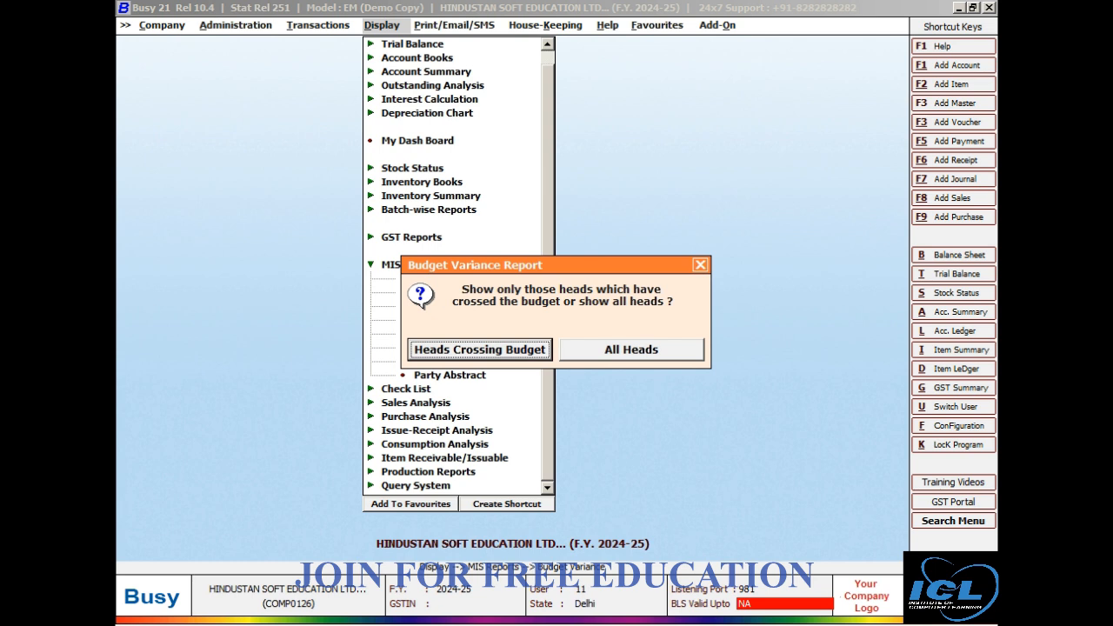
key(Return)
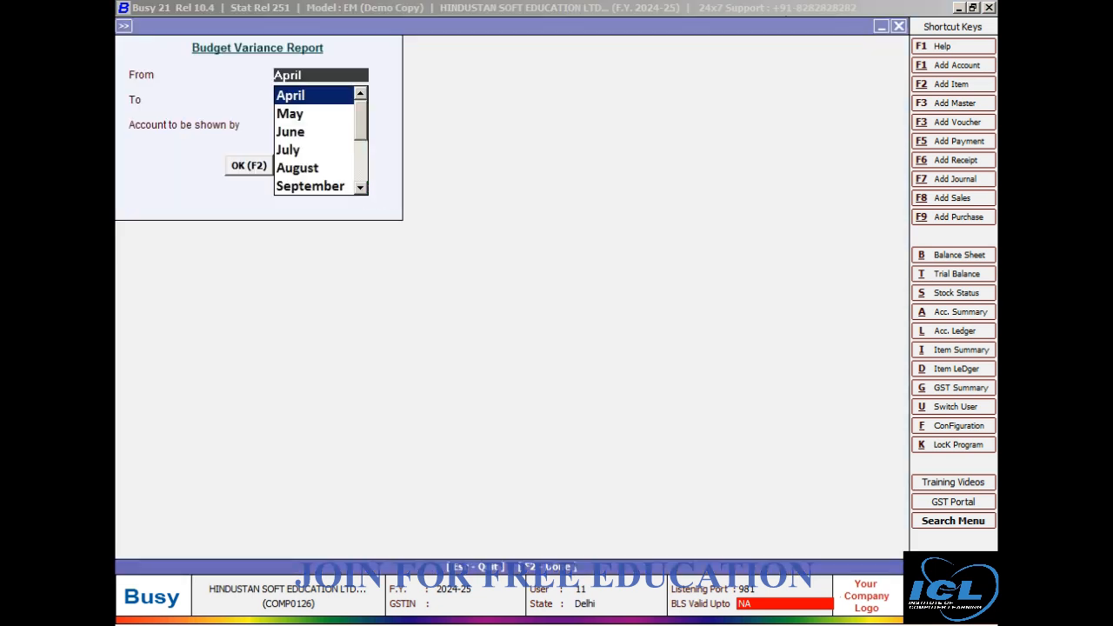
Set the report period from April to May, keep the default account display, and generate the Budget Variance report.
key(Return)
key(Down)
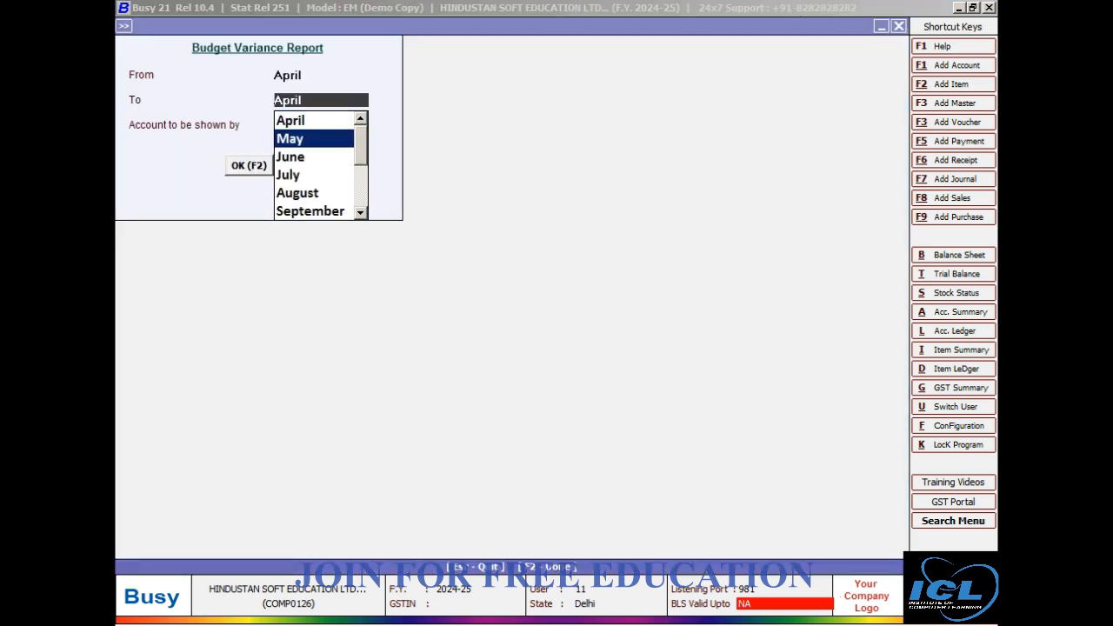
key(Return)
key(Return)
key(Return)
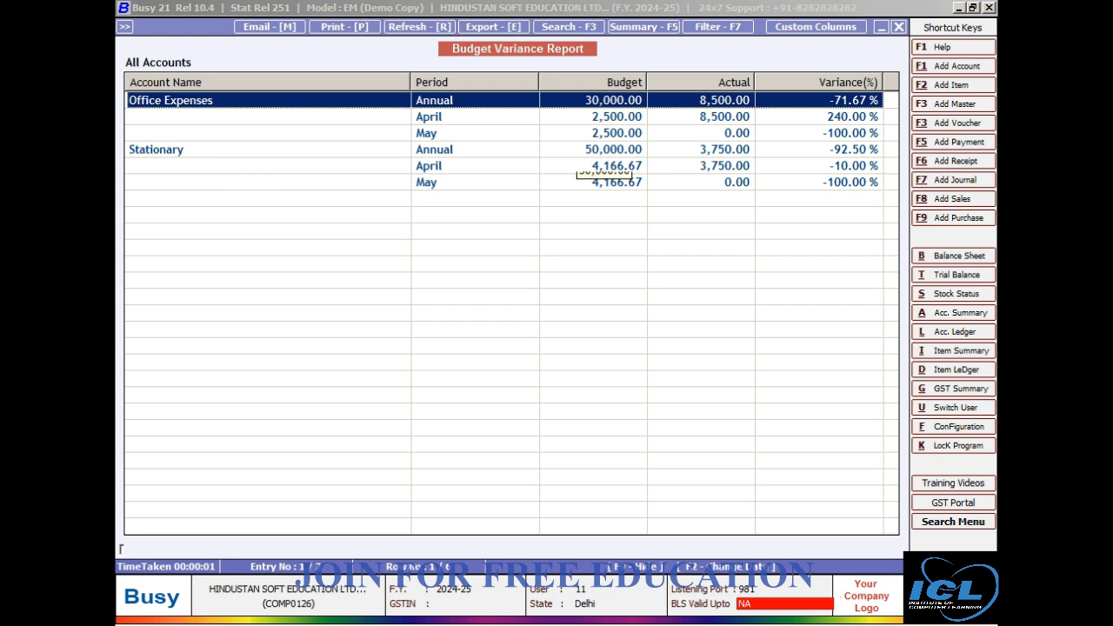
Examine the budget, actual and variance figures for Stationary in April and for Office Expenses annually and in April.
click(592, 166)
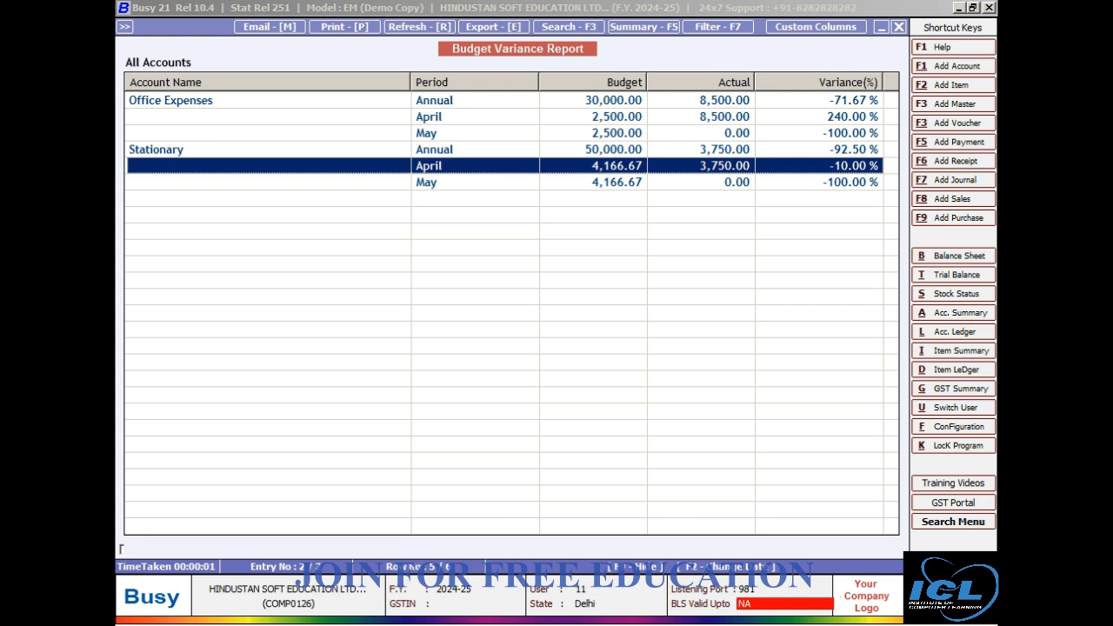
click(614, 100)
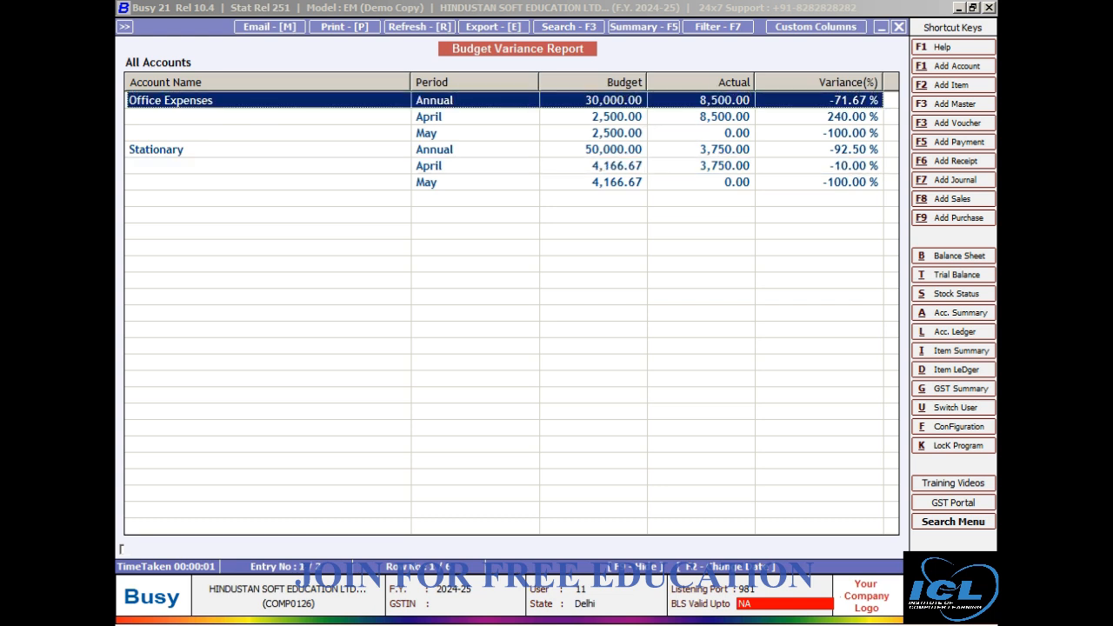
click(701, 117)
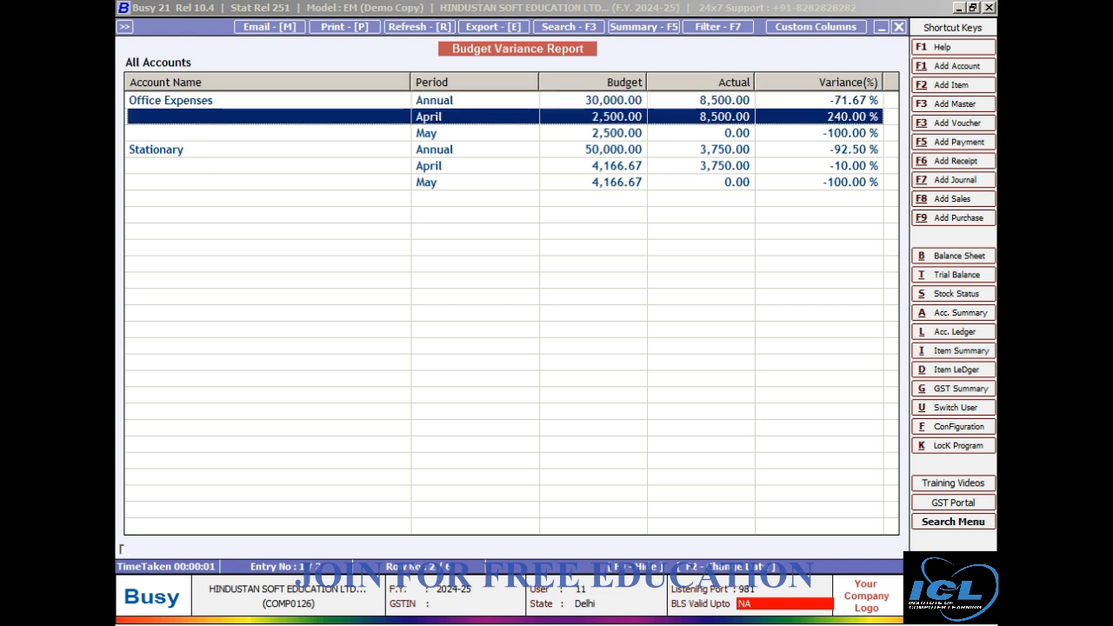
click(614, 100)
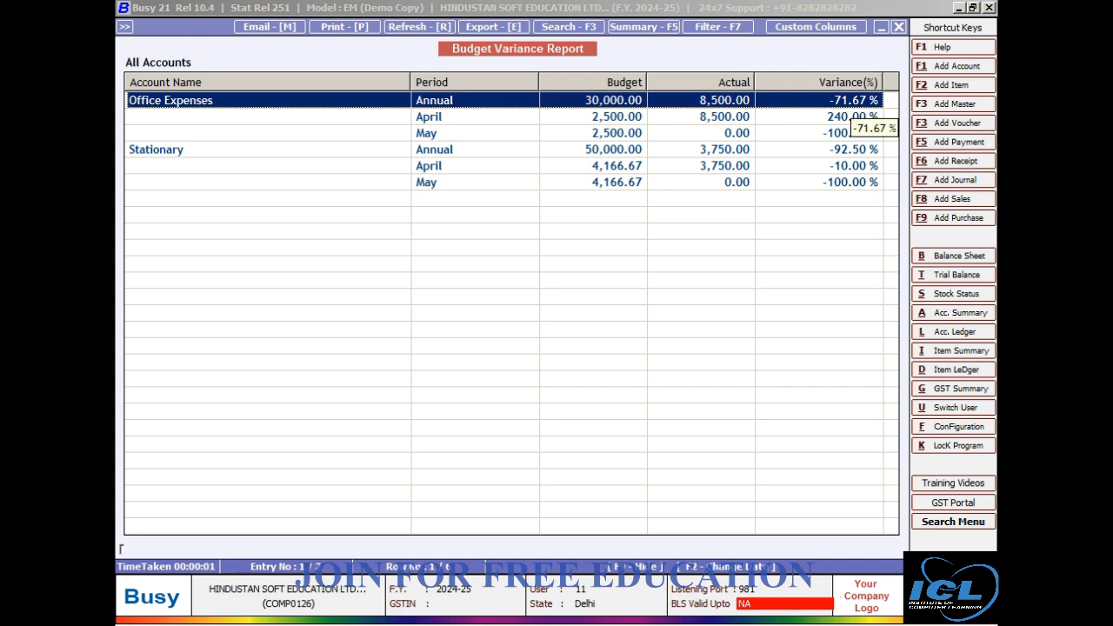
View the monthly summary of Office Expenses from its annual row, and exit the Budget Variance report back to the MIS report list.
key(Return)
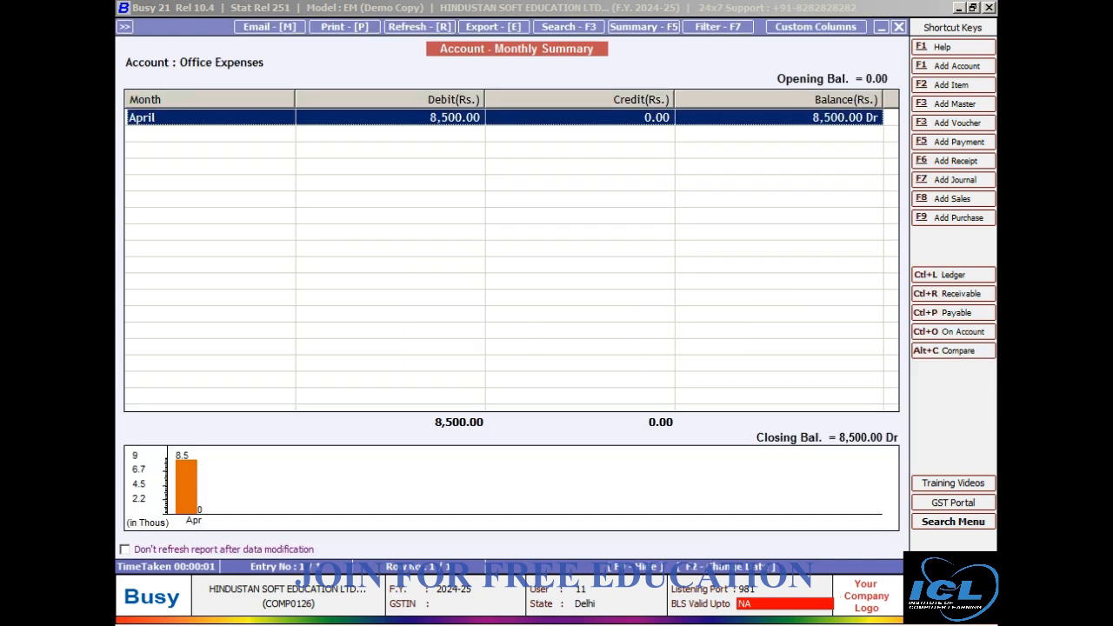
key(Escape)
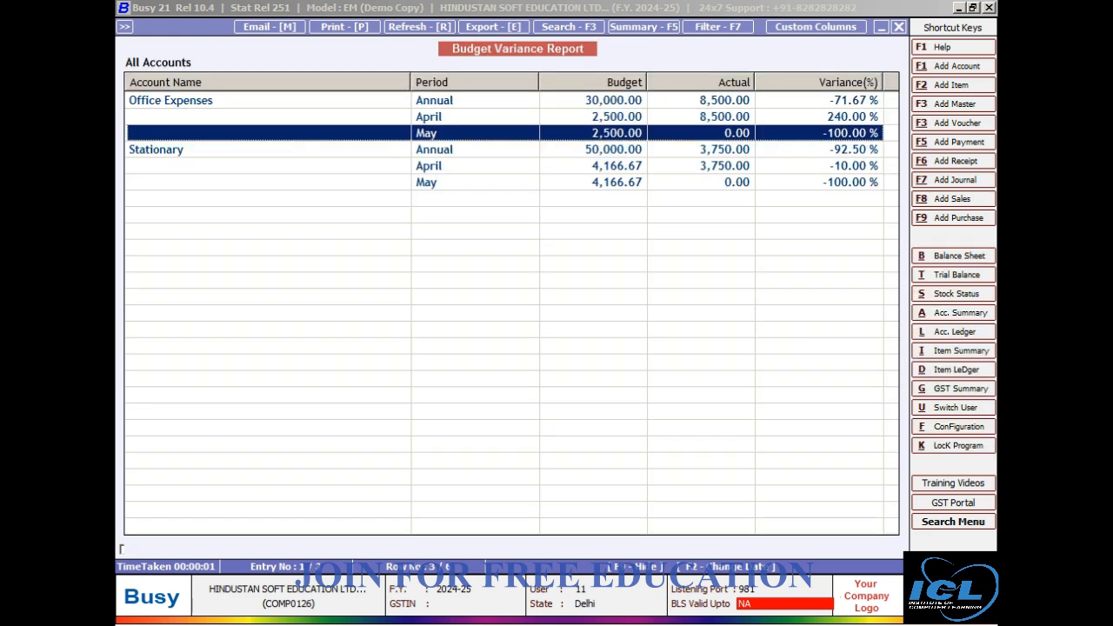
key(Escape)
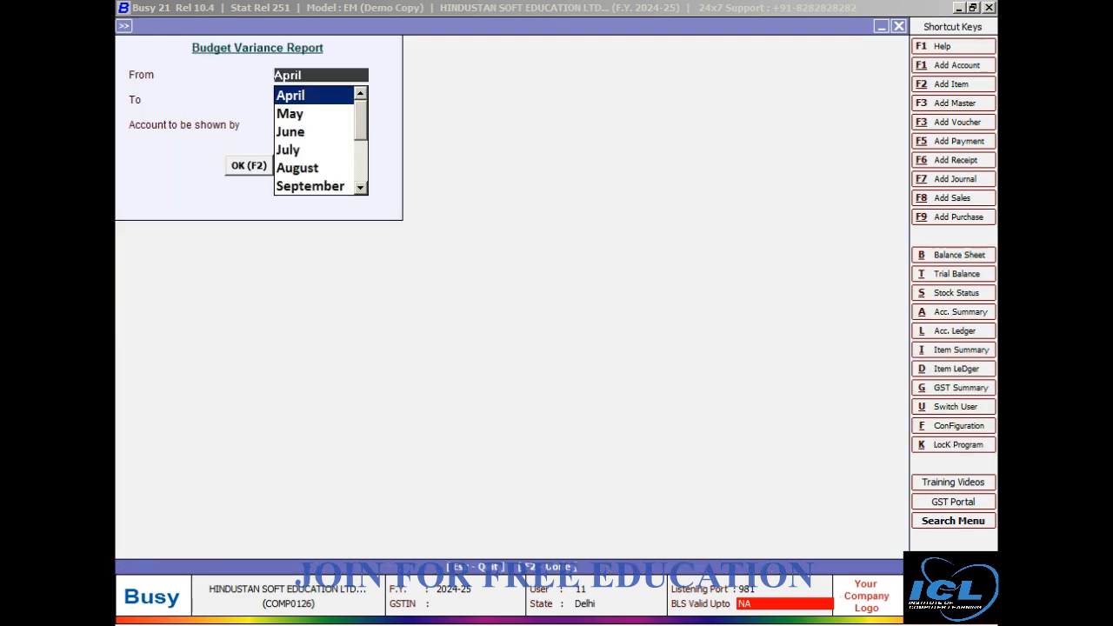
key(Escape)
key(Escape)
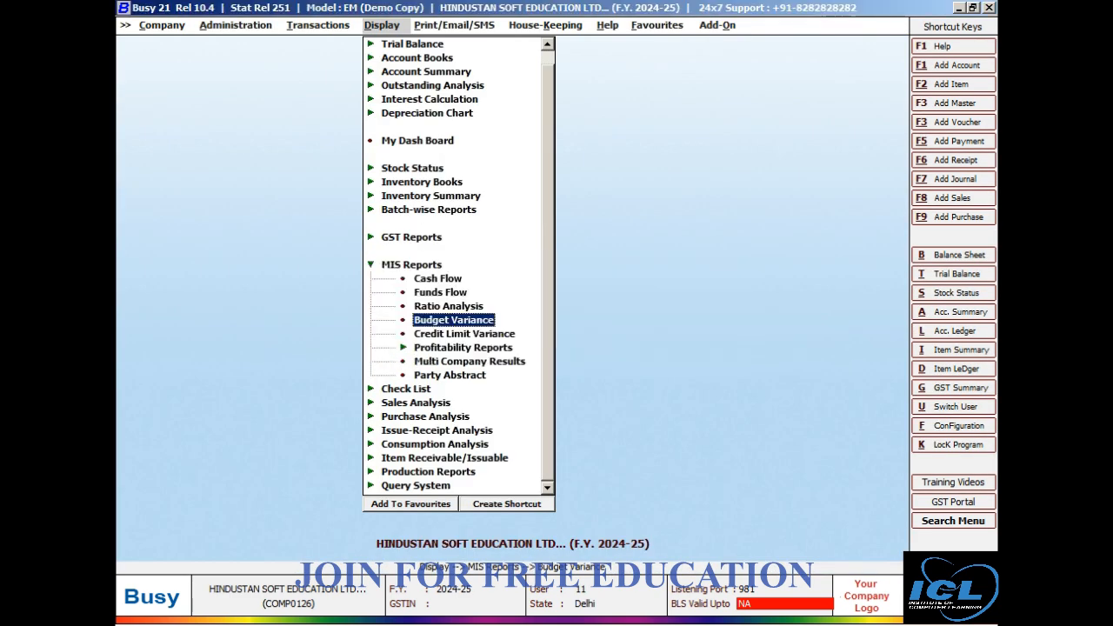